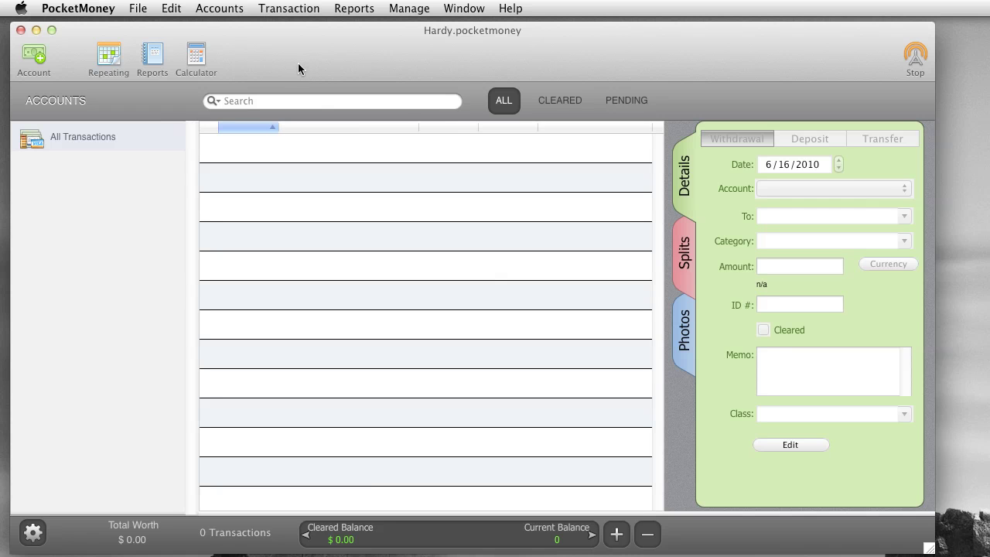
Step: Move the Hardy.pocketmoney window into the corner of the screen and enlarge it to fill the display
{"action": "left_click_drag", "start_coordinate": [297, 62], "coordinate": [287, 40]}
{"action": "left_click_drag", "start_coordinate": [921, 544], "coordinate": [978, 550]}
Step: Create a new PocketMoney file named Hardy2011 and save it on the Desktop
{"action": "left_click", "coordinate": [137, 8]}
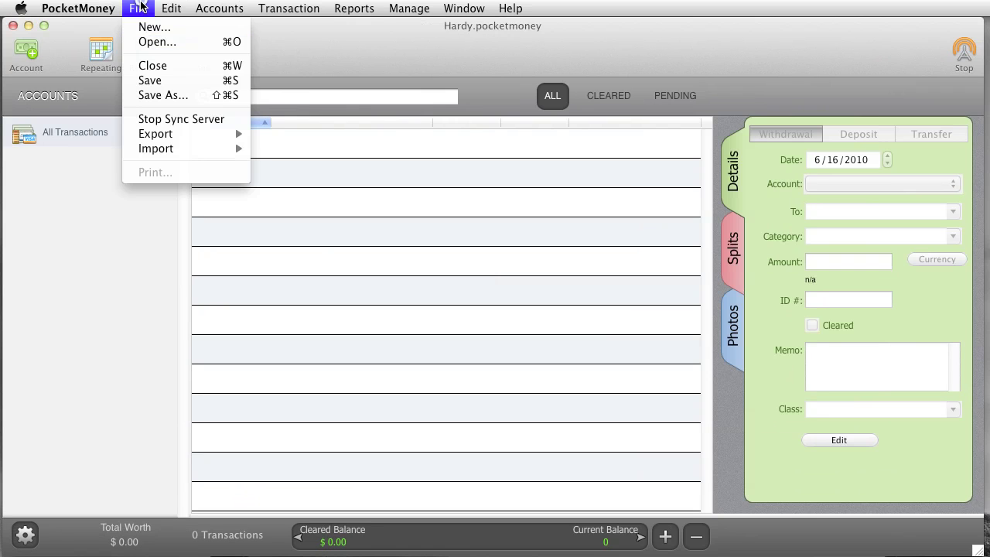
{"action": "left_click", "coordinate": [257, 111]}
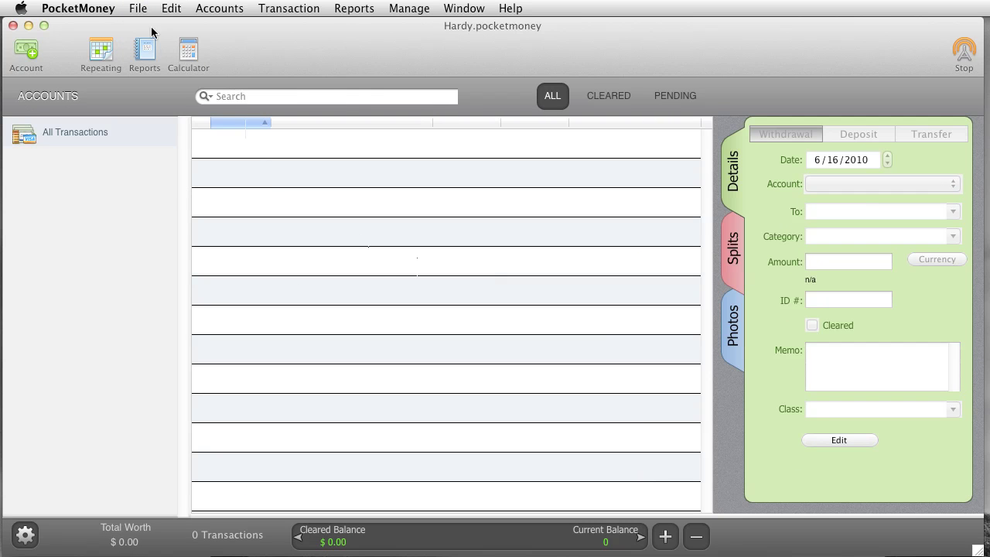
{"action": "left_click", "coordinate": [140, 8]}
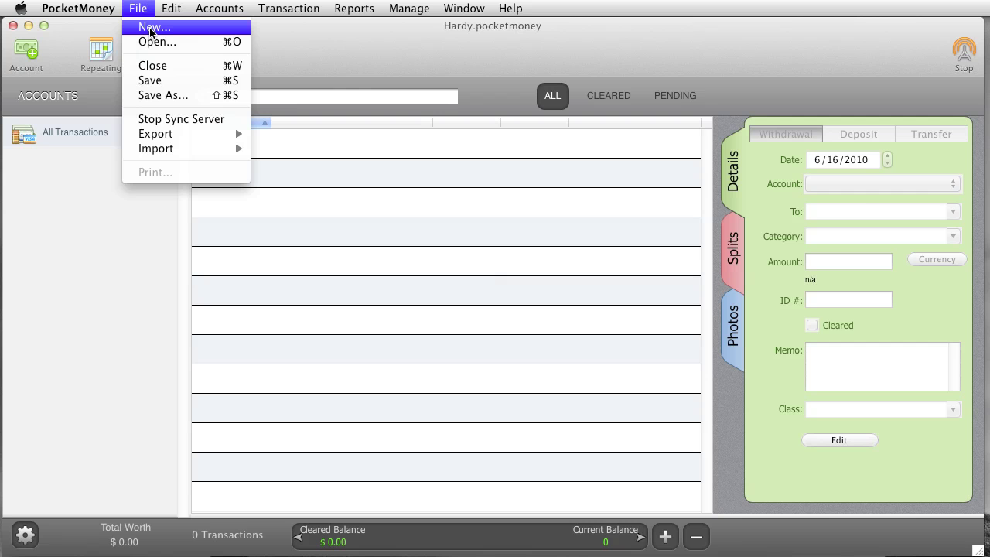
{"action": "left_click", "coordinate": [150, 31]}
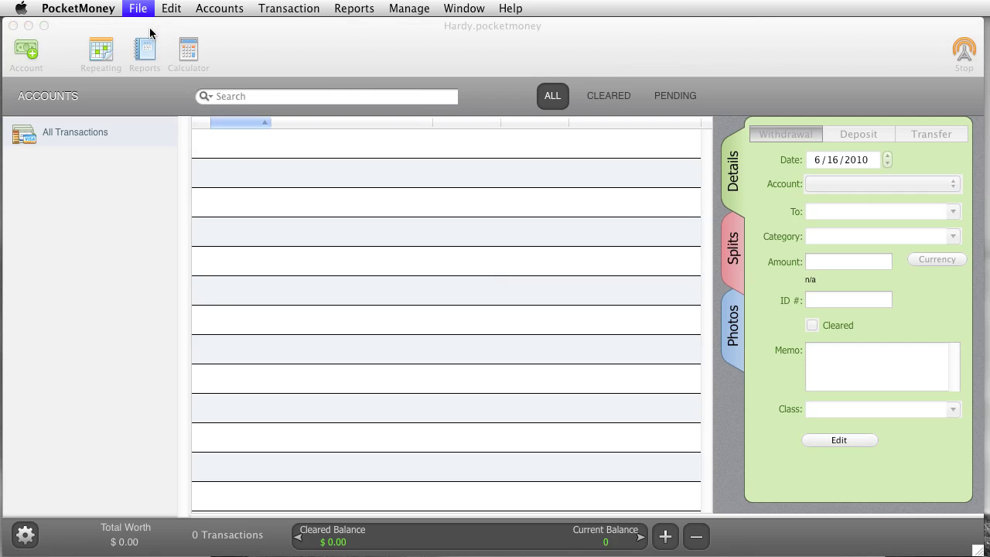
{"action": "left_click_drag", "start_coordinate": [800, 242], "coordinate": [236, 134]}
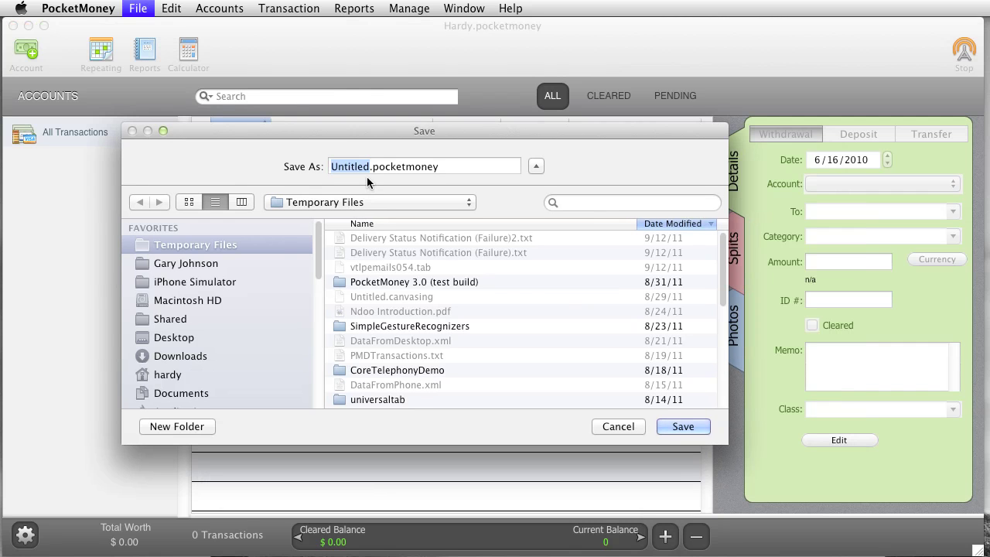
{"action": "type", "text": "Hardy2011"}
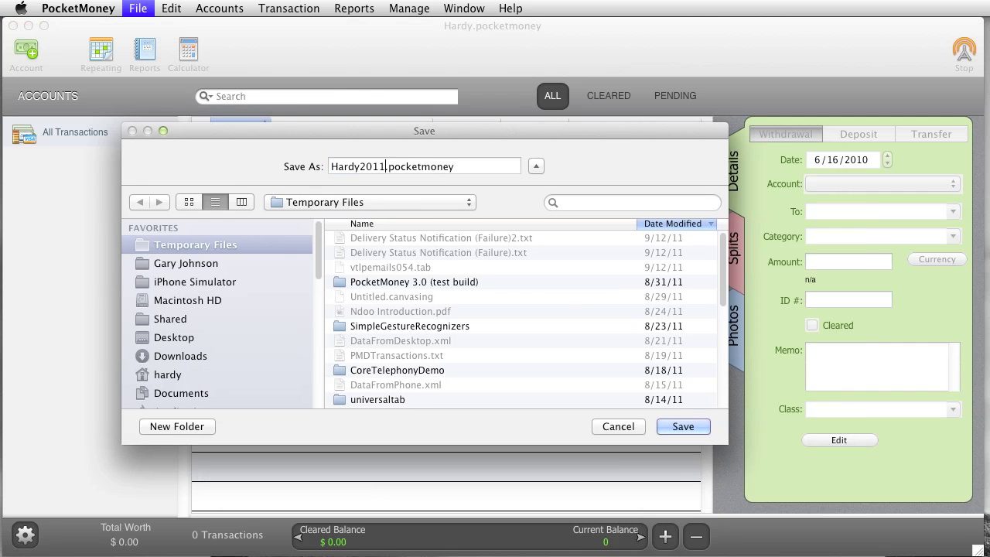
{"action": "left_click", "coordinate": [161, 338]}
{"action": "left_click", "coordinate": [683, 426]}
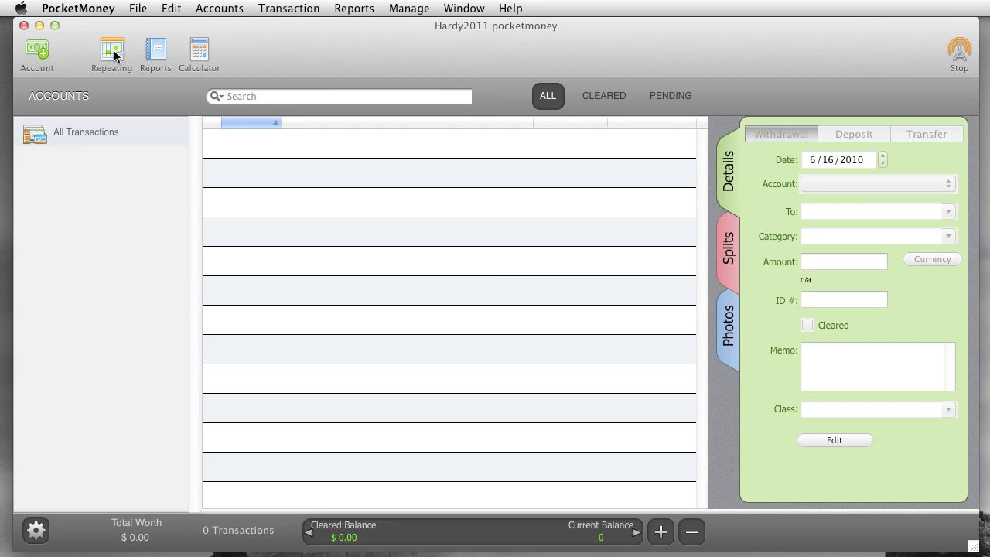
Step: View the available report types, and bring up the calculator briefly before closing it
{"action": "left_click", "coordinate": [157, 53]}
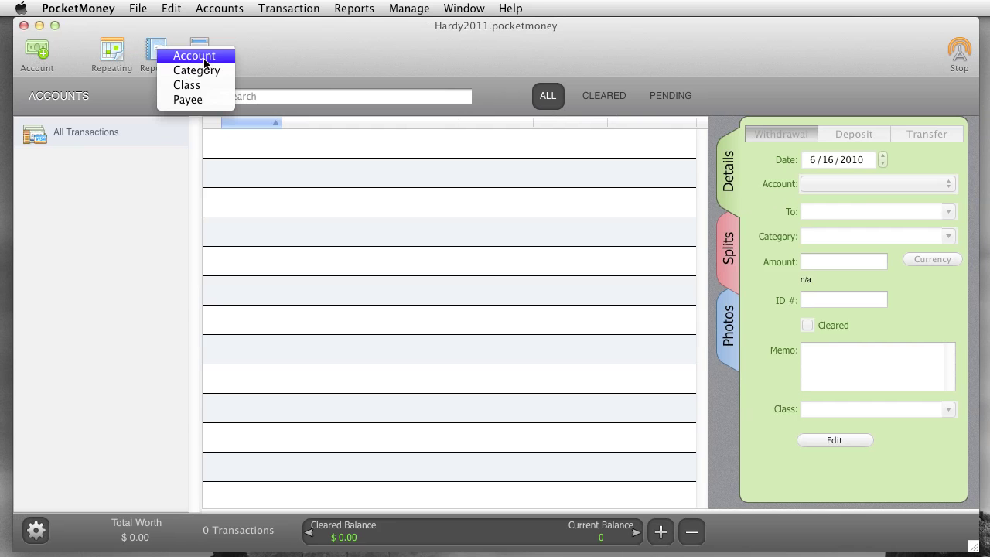
{"action": "left_click", "coordinate": [274, 51]}
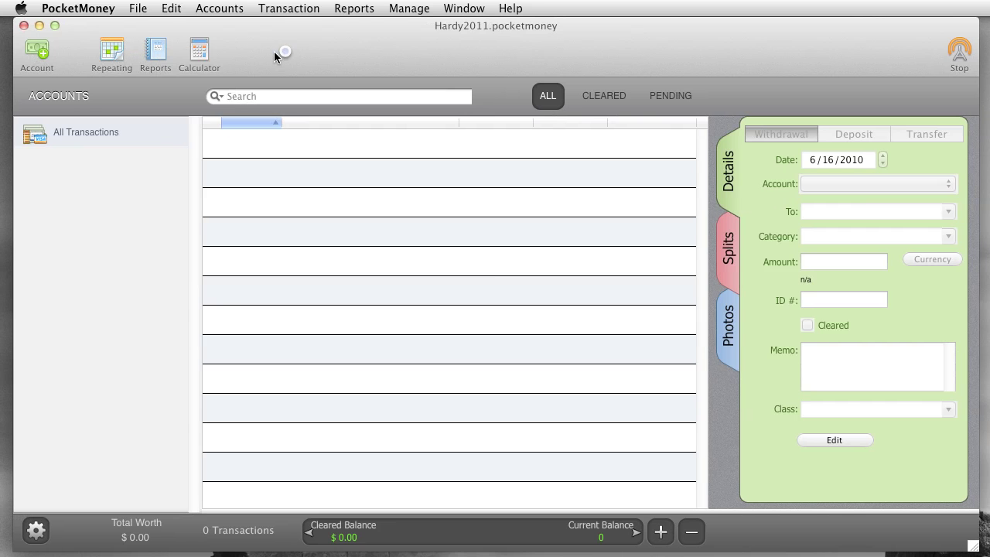
{"action": "left_click", "coordinate": [202, 52]}
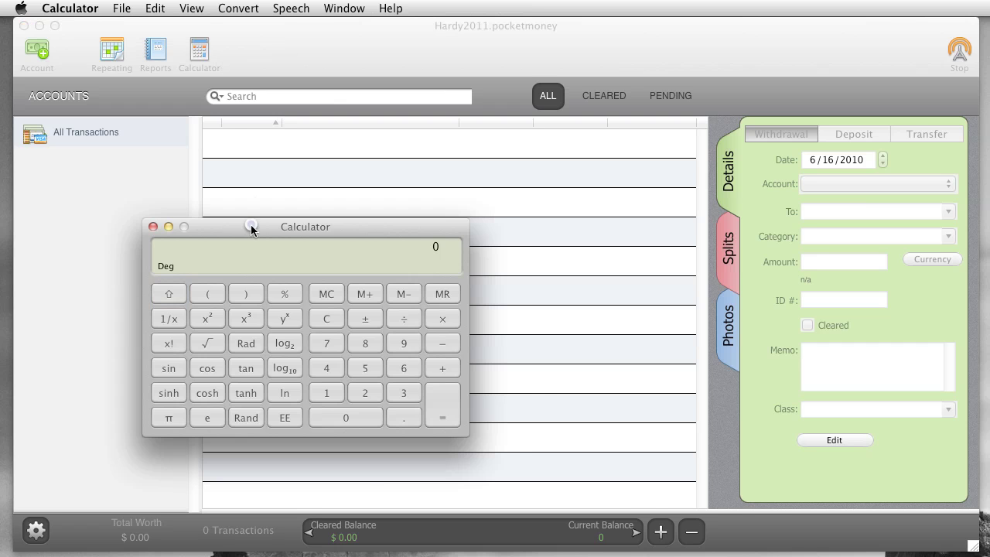
{"action": "left_click_drag", "start_coordinate": [250, 227], "coordinate": [299, 169]}
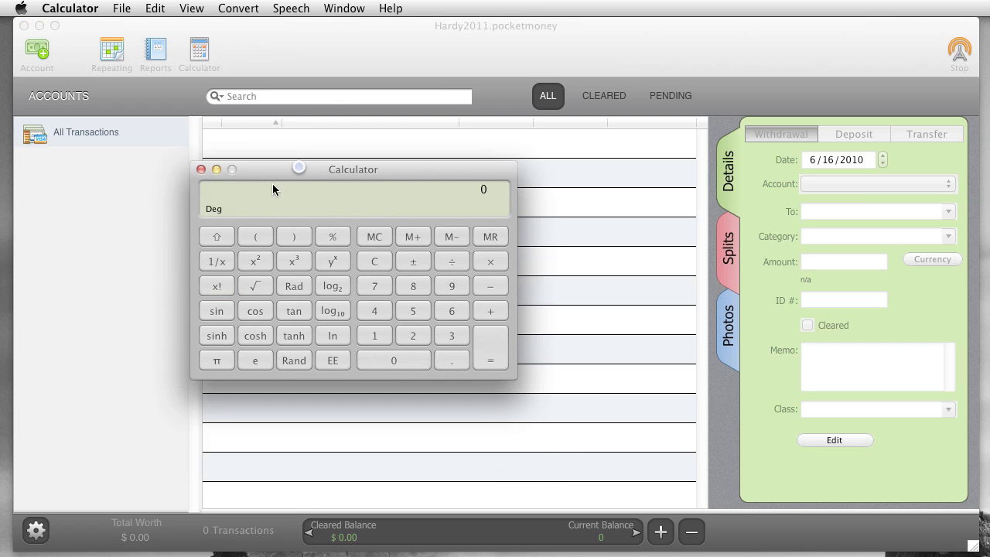
{"action": "left_click", "coordinate": [200, 169]}
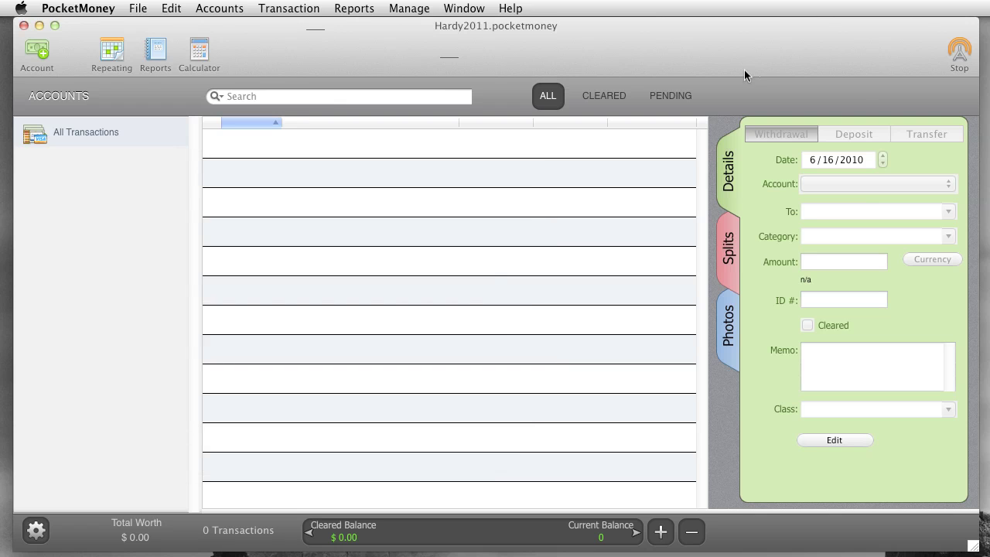
{"action": "left_click", "coordinate": [960, 57]}
{"action": "left_click", "coordinate": [960, 56]}
Step: View the balance type choices for the account list, temporarily shortening the window to make room for them
{"action": "left_click", "coordinate": [37, 532]}
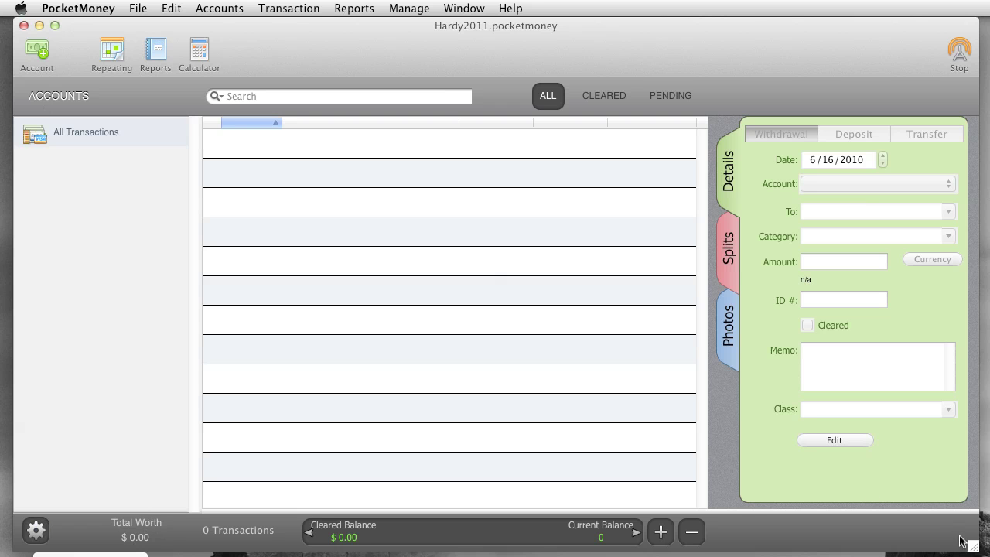
{"action": "left_click", "coordinate": [969, 507]}
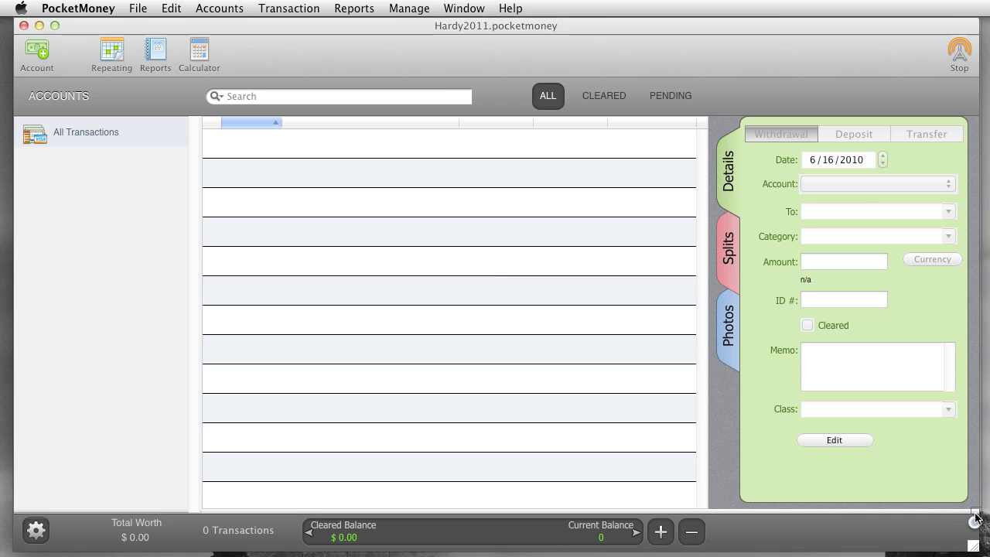
{"action": "left_click_drag", "start_coordinate": [973, 546], "coordinate": [976, 497]}
{"action": "left_click", "coordinate": [36, 481]}
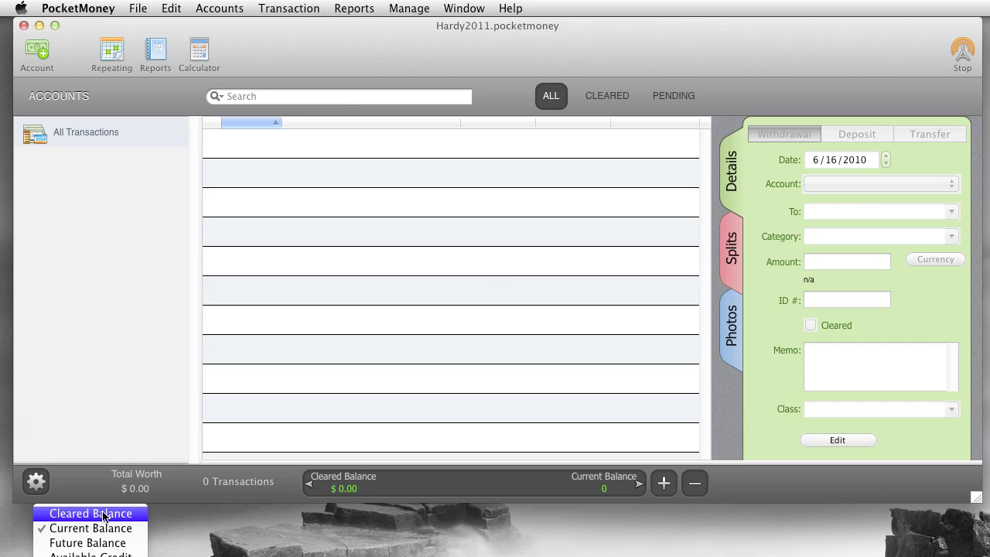
{"action": "left_click", "coordinate": [98, 412]}
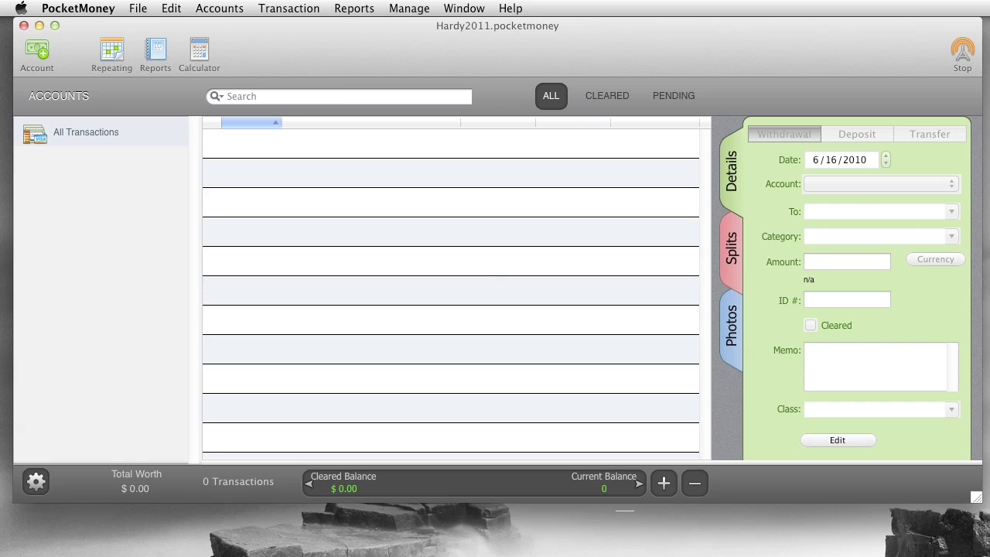
{"action": "left_click_drag", "start_coordinate": [976, 501], "coordinate": [978, 555]}
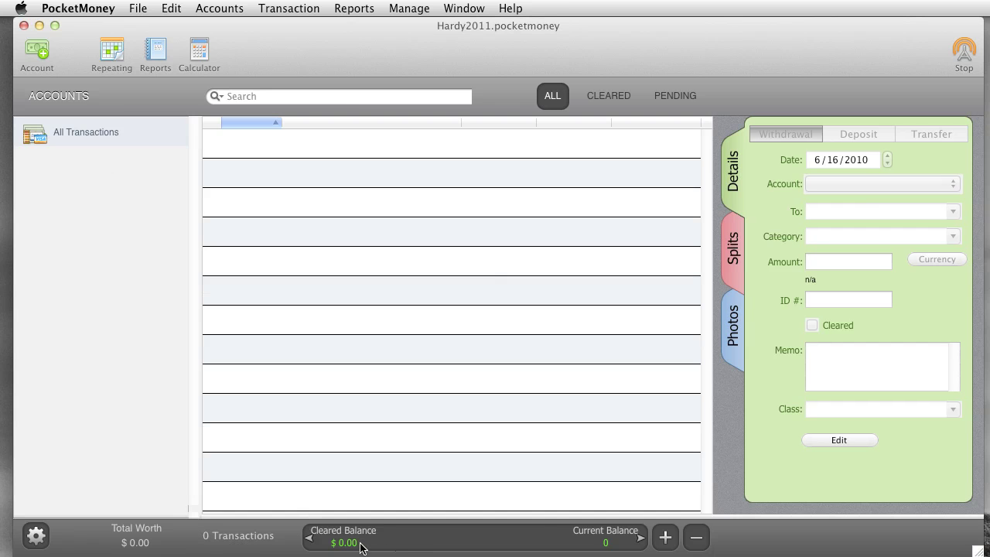
Step: Switch the balance display next to Current Balance to Available Credit
{"action": "left_click", "coordinate": [325, 541]}
{"action": "left_click", "coordinate": [308, 537]}
{"action": "left_click", "coordinate": [309, 537]}
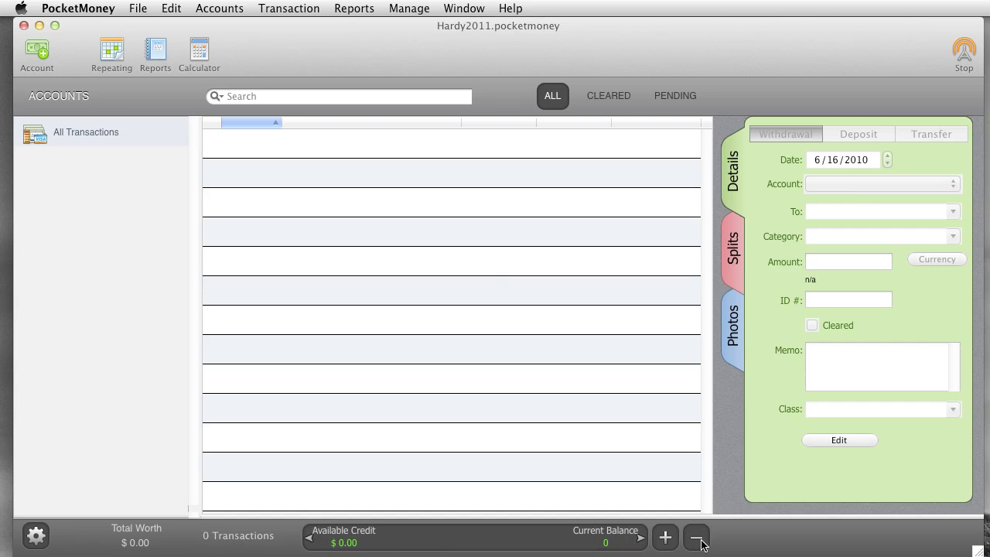
Step: Try the transaction search field and view the Cleared and Pending transaction filters, returning to All
{"action": "left_click", "coordinate": [259, 96]}
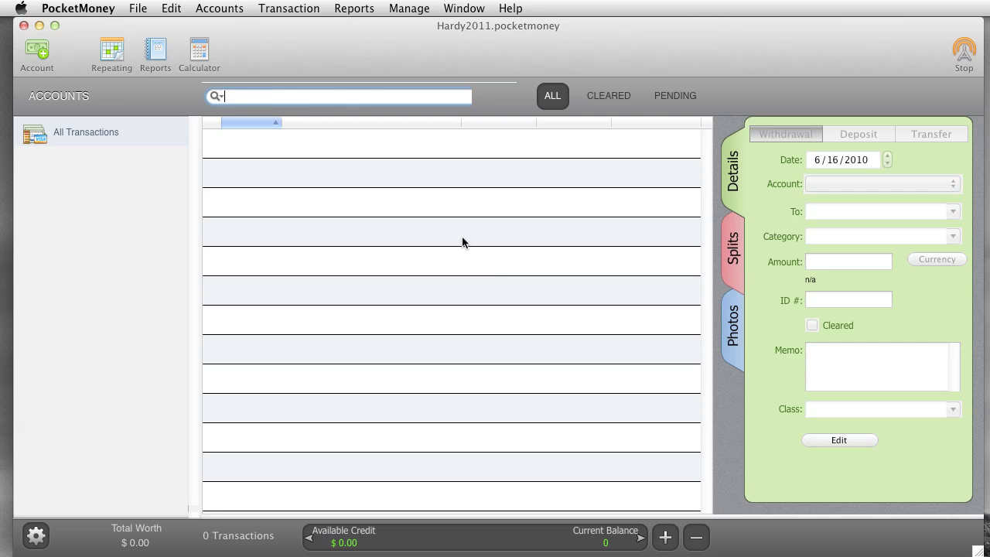
{"action": "left_click", "coordinate": [563, 95]}
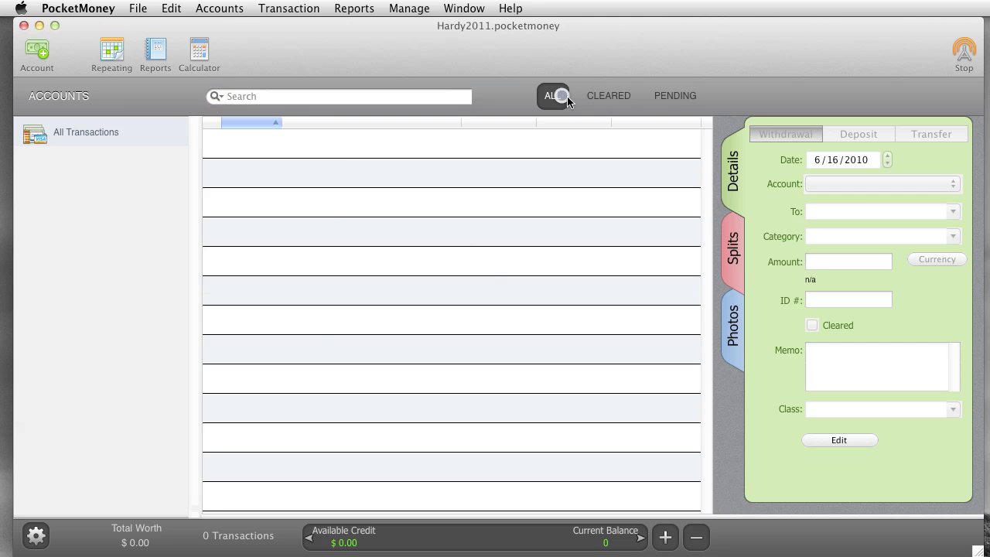
{"action": "left_click", "coordinate": [611, 97]}
{"action": "left_click", "coordinate": [675, 96]}
{"action": "left_click", "coordinate": [620, 98]}
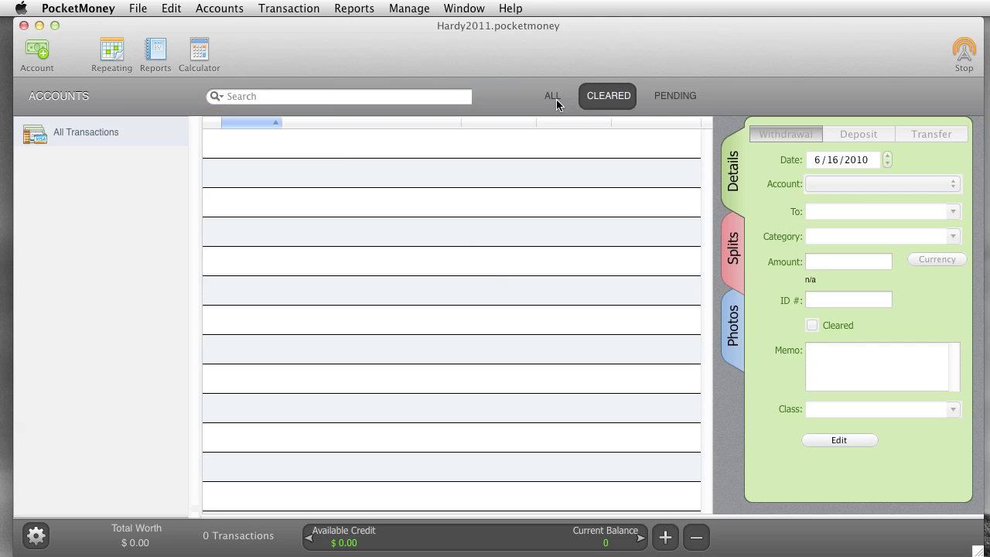
{"action": "left_click", "coordinate": [549, 98]}
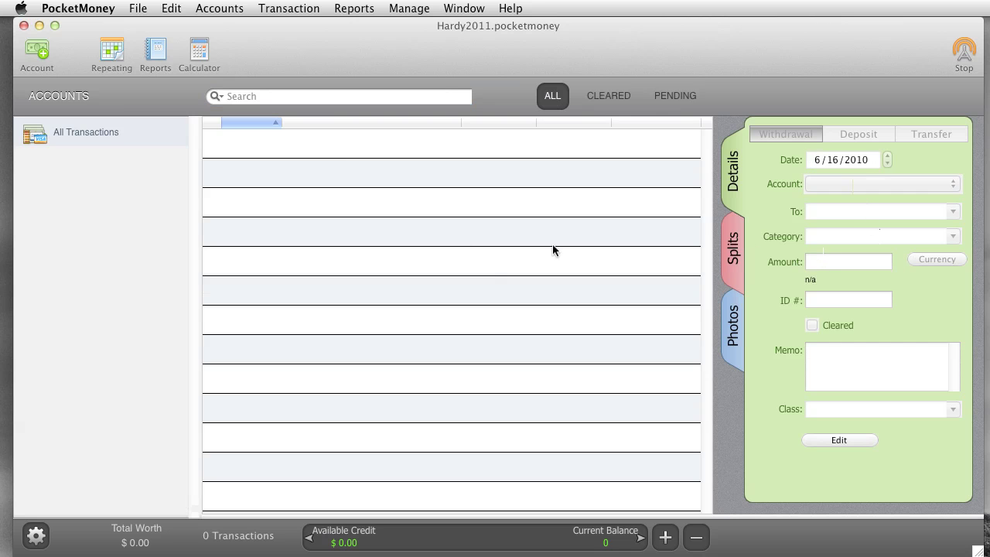
Step: Start a new account and name it Personal Checking
{"action": "left_click", "coordinate": [96, 135]}
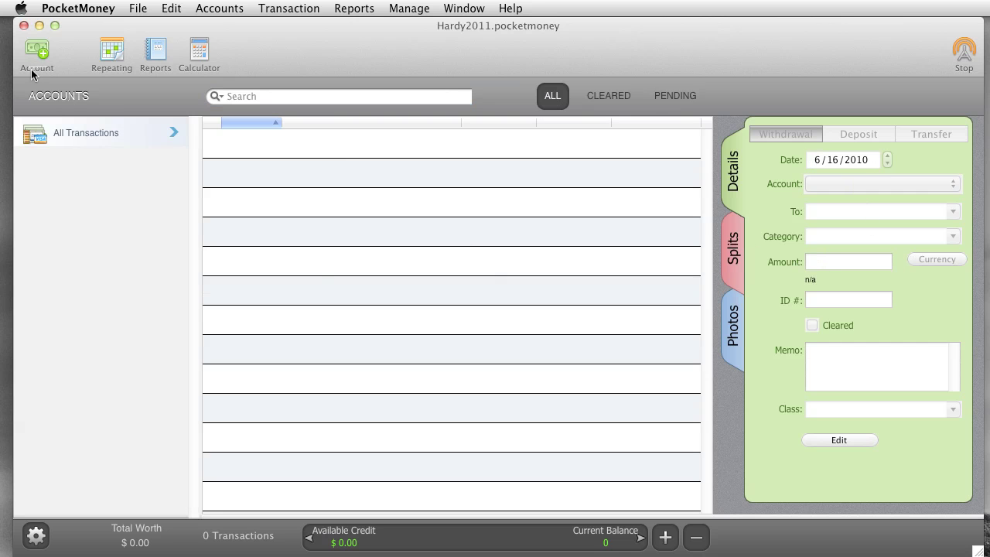
{"action": "left_click", "coordinate": [206, 8]}
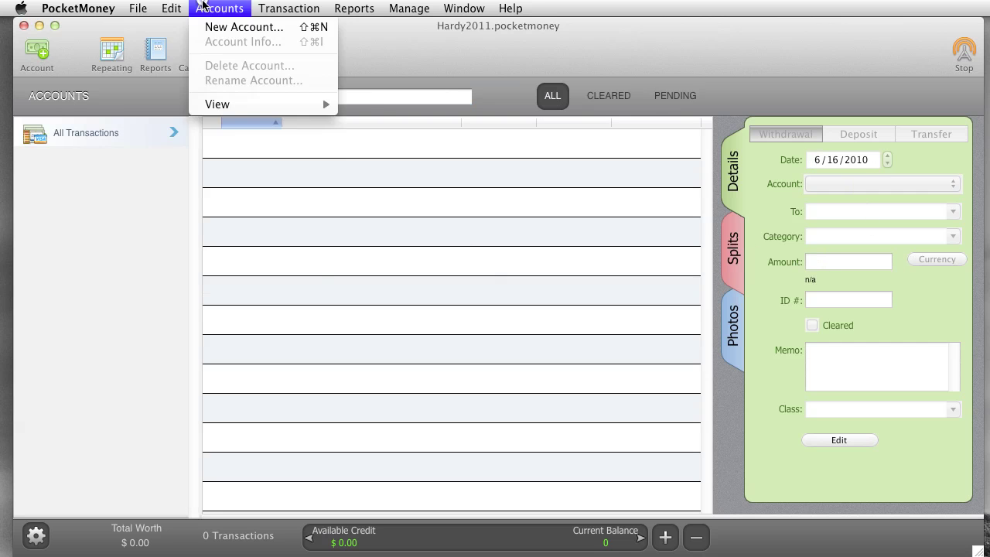
{"action": "left_click", "coordinate": [218, 27]}
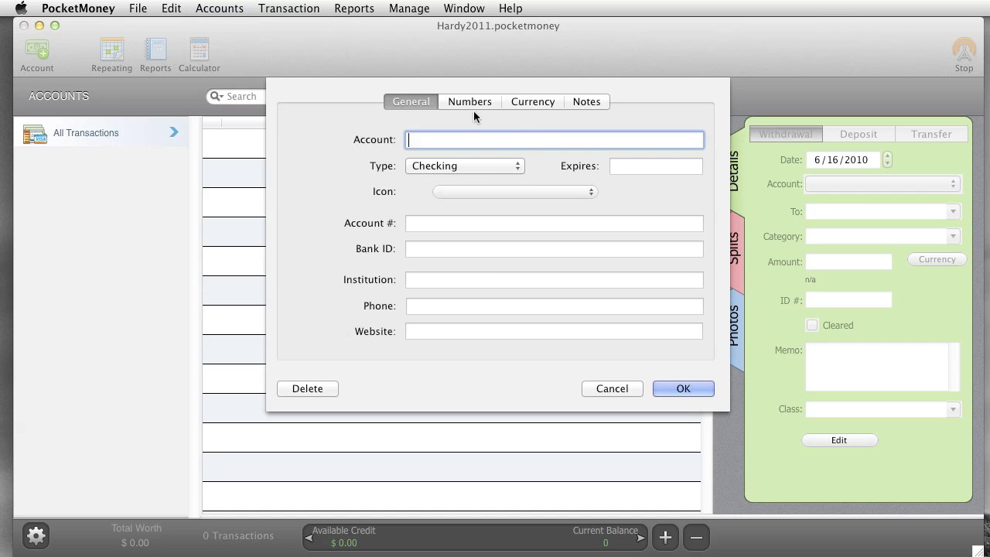
{"action": "type", "text": "Checking"}
{"action": "left_click", "coordinate": [407, 140]}
{"action": "type", "text": "personal"}
{"action": "left_click", "coordinate": [407, 140]}
{"action": "key", "text": "Delete"}
{"action": "type", "text": "P"}
Step: Keep the account type as Checking and set its expiry to 2/2014
{"action": "left_click", "coordinate": [464, 166]}
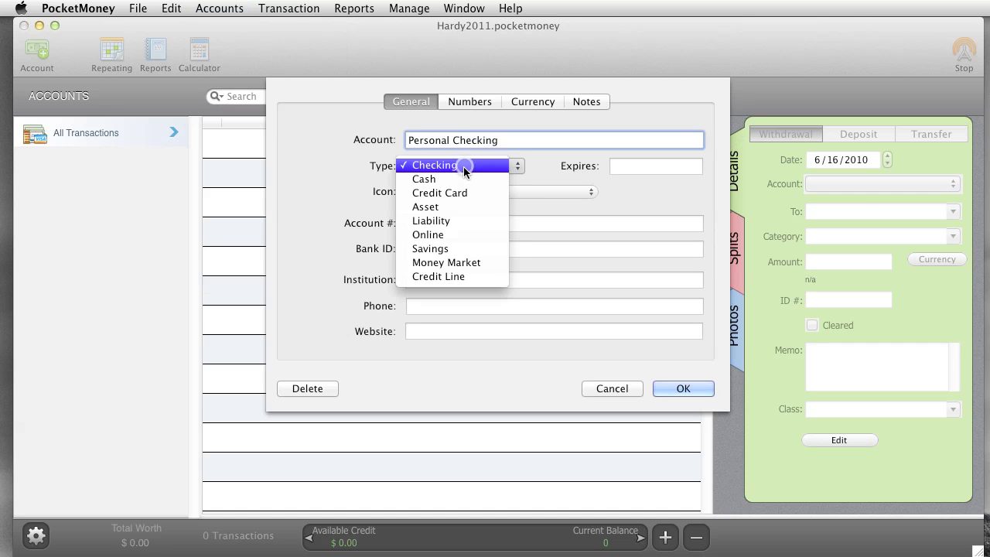
{"action": "left_click", "coordinate": [627, 170]}
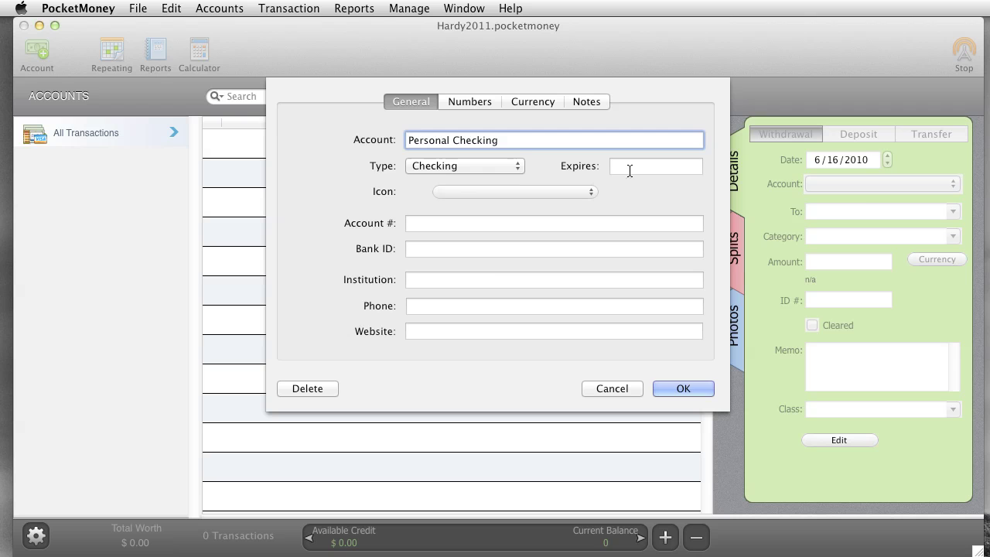
{"action": "left_click", "coordinate": [629, 166]}
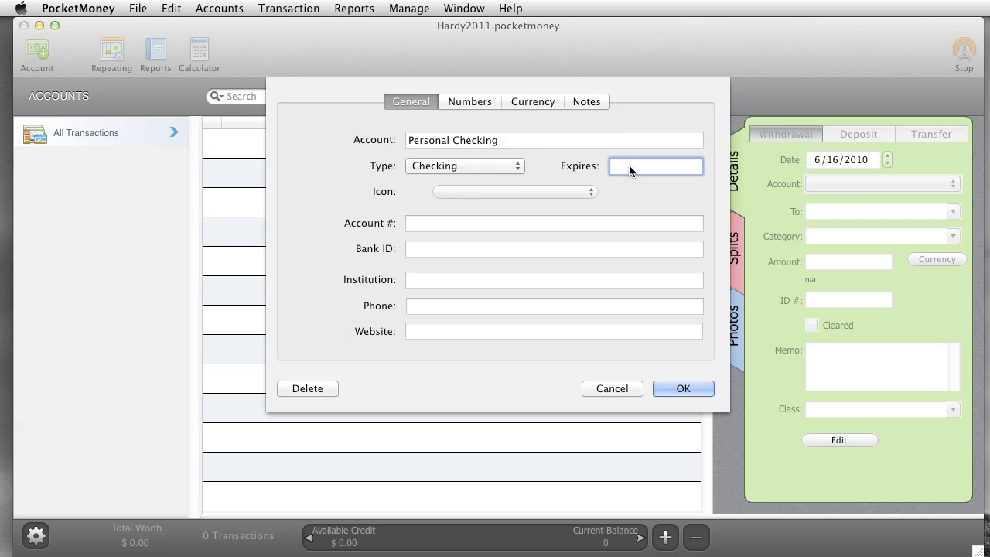
{"action": "type", "text": "2/2013"}
{"action": "key", "text": "Return"}
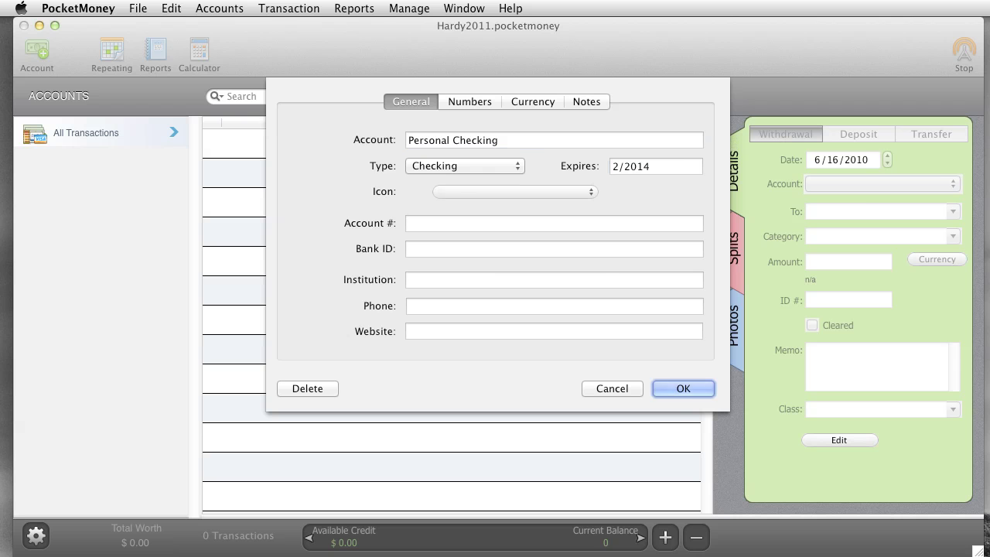
Step: Browse the account icons and assign bank.png to the new account
{"action": "left_click", "coordinate": [531, 191]}
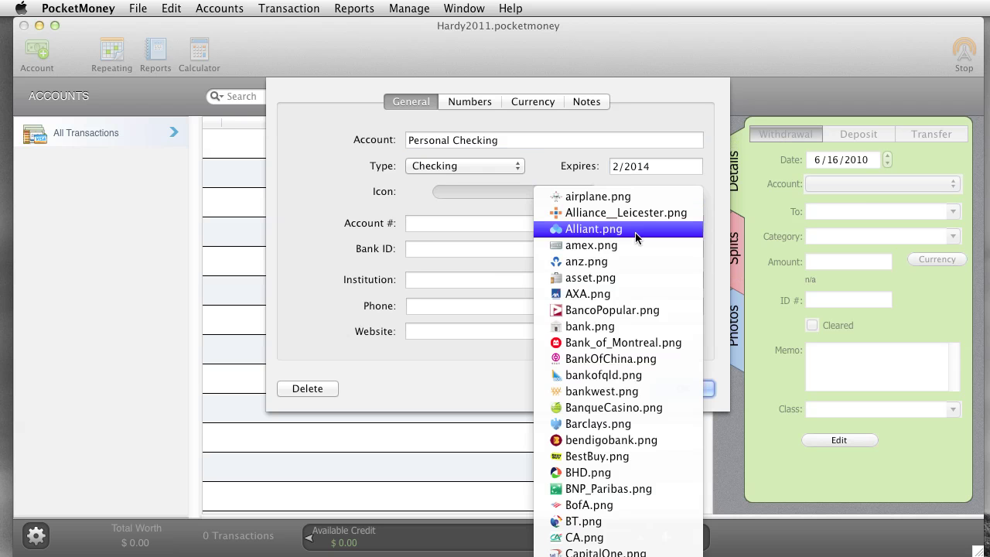
{"action": "scroll", "coordinate": [636, 234], "scroll_direction": "down", "scroll_amount": 5}
{"action": "scroll", "coordinate": [636, 236], "scroll_direction": "down", "scroll_amount": 15}
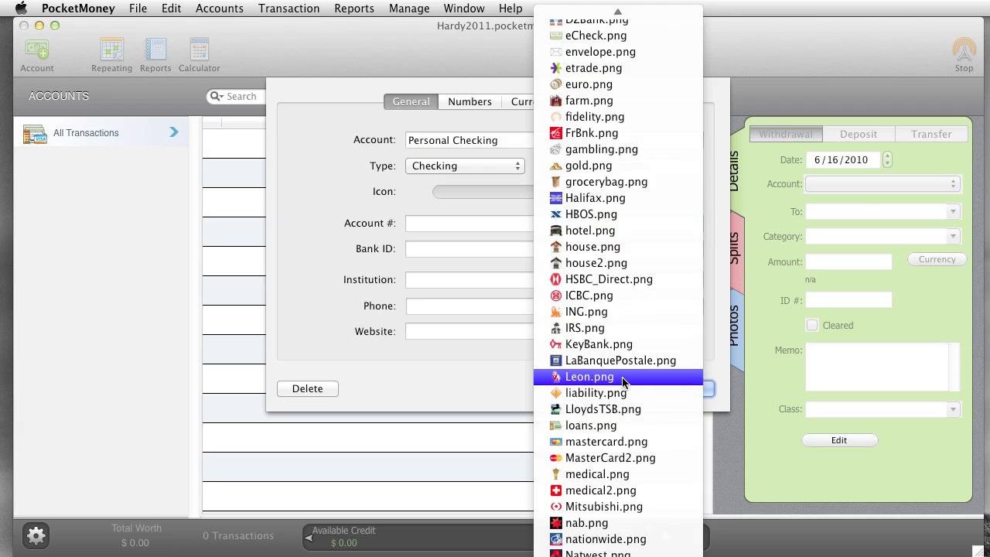
{"action": "scroll", "coordinate": [570, 376], "scroll_direction": "up", "scroll_amount": 15}
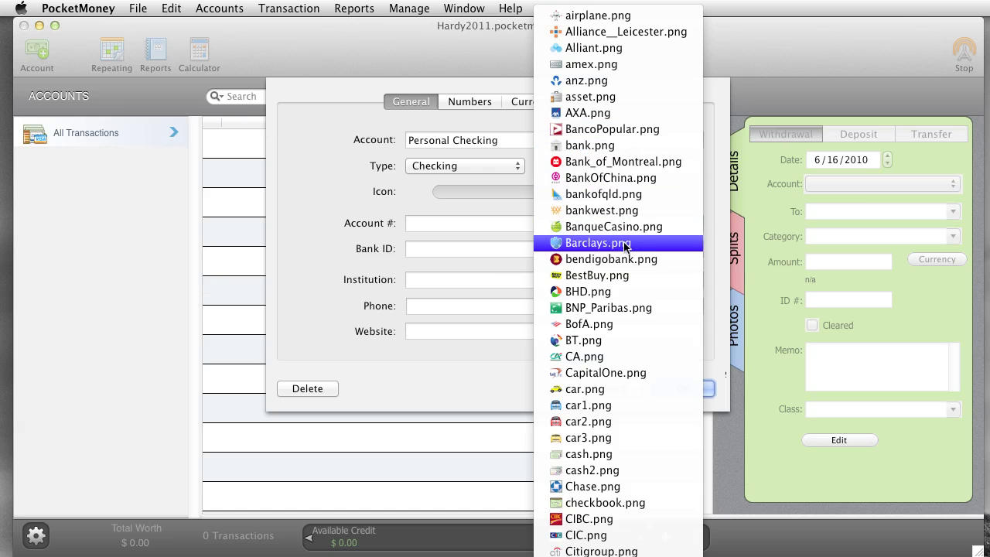
{"action": "left_click", "coordinate": [614, 147]}
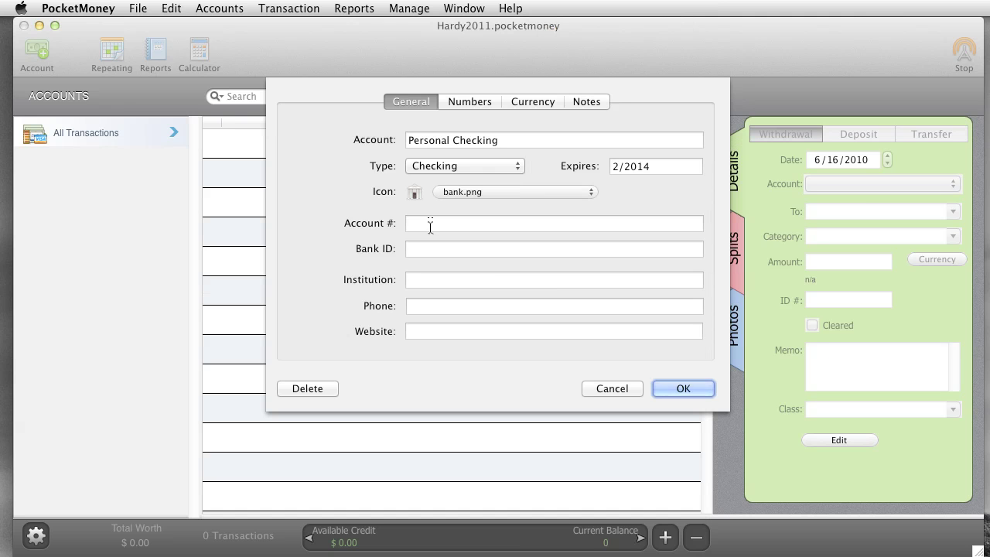
Step: Set the Personal Checking account's limit to 500, leaving its account number and fee blank
{"action": "left_click", "coordinate": [430, 223]}
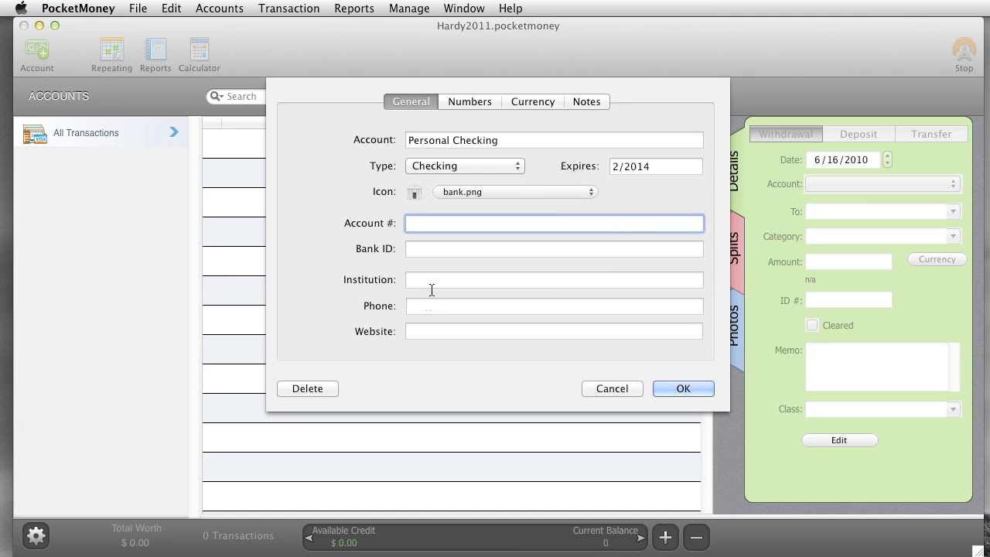
{"action": "left_click", "coordinate": [469, 101]}
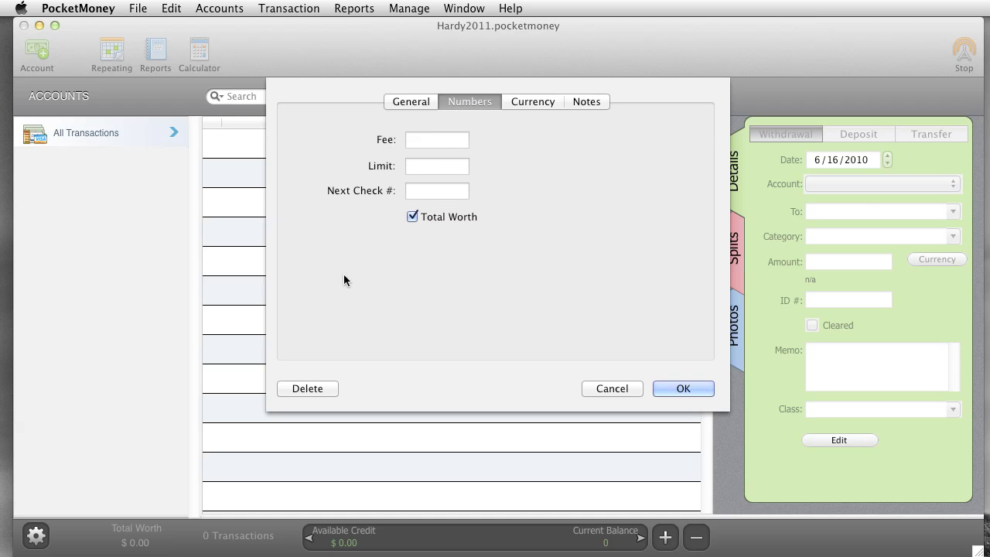
{"action": "left_click", "coordinate": [422, 141]}
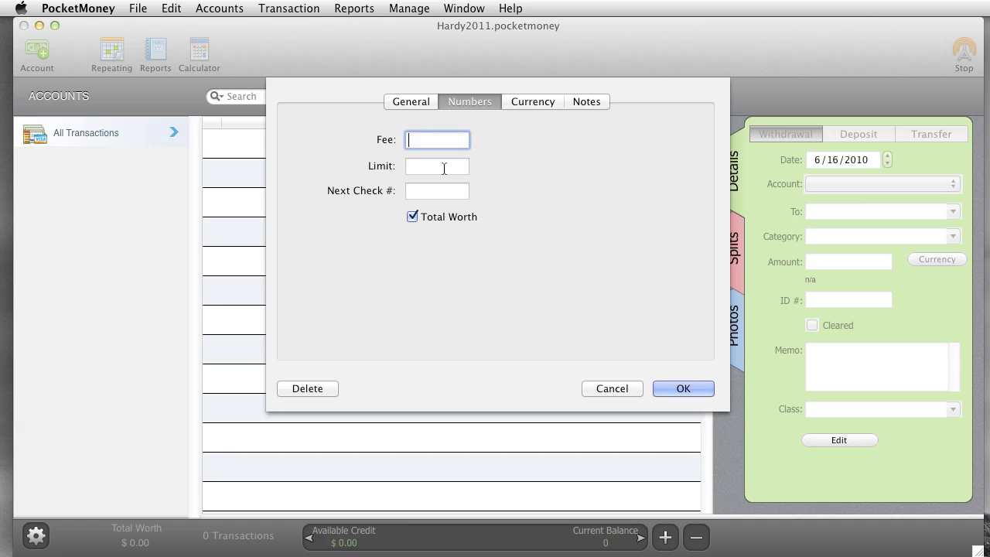
{"action": "left_click", "coordinate": [440, 167]}
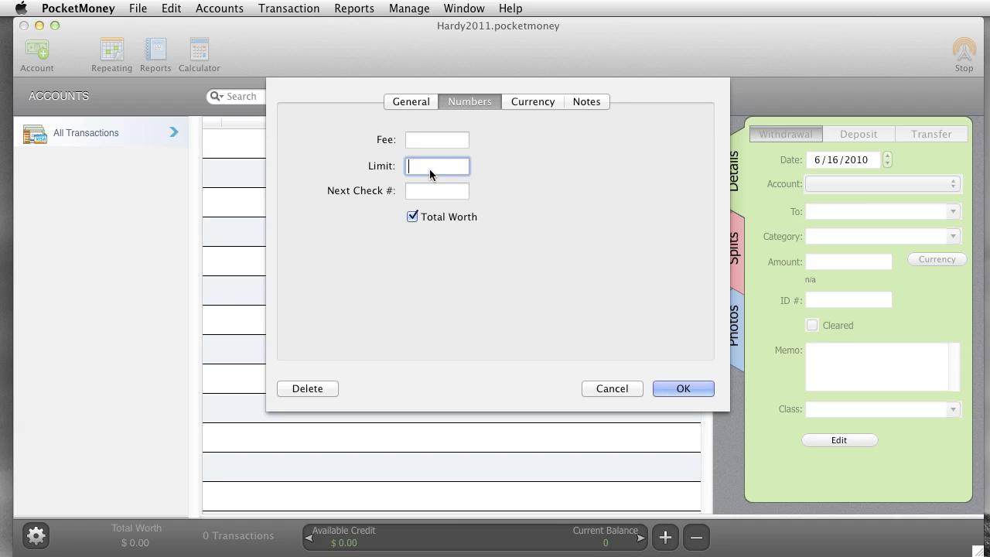
{"action": "type", "text": "500"}
{"action": "type", "text": "100"}
{"action": "key", "text": "BackSpace"}
{"action": "key", "text": "BackSpace"}
{"action": "key", "text": "BackSpace"}
{"action": "type", "text": "-1000"}
{"action": "key", "text": "Tab"}
{"action": "key", "text": "shift+Tab"}
{"action": "type", "text": "500"}
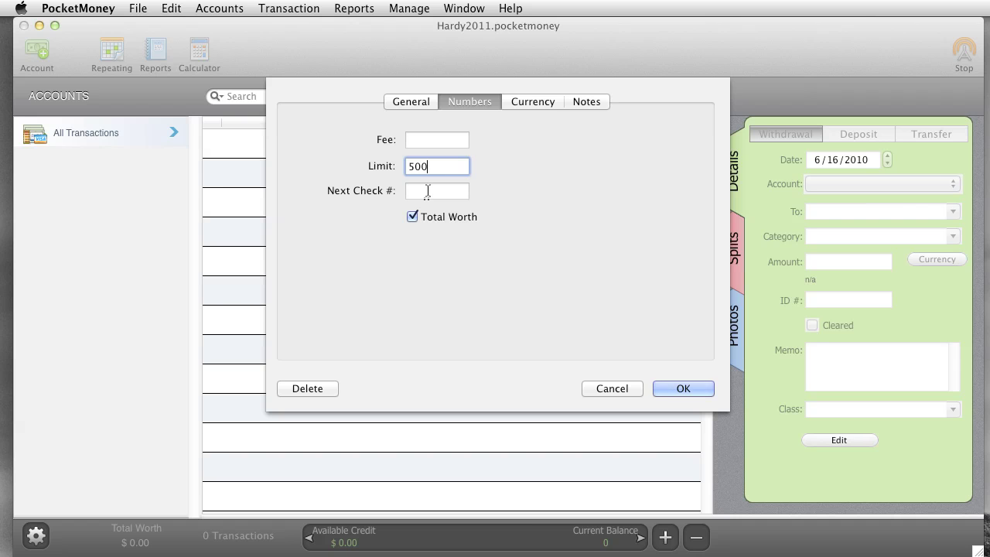
Step: Set the account's next check number to 1001
{"action": "left_click", "coordinate": [426, 191]}
{"action": "type", "text": "100"}
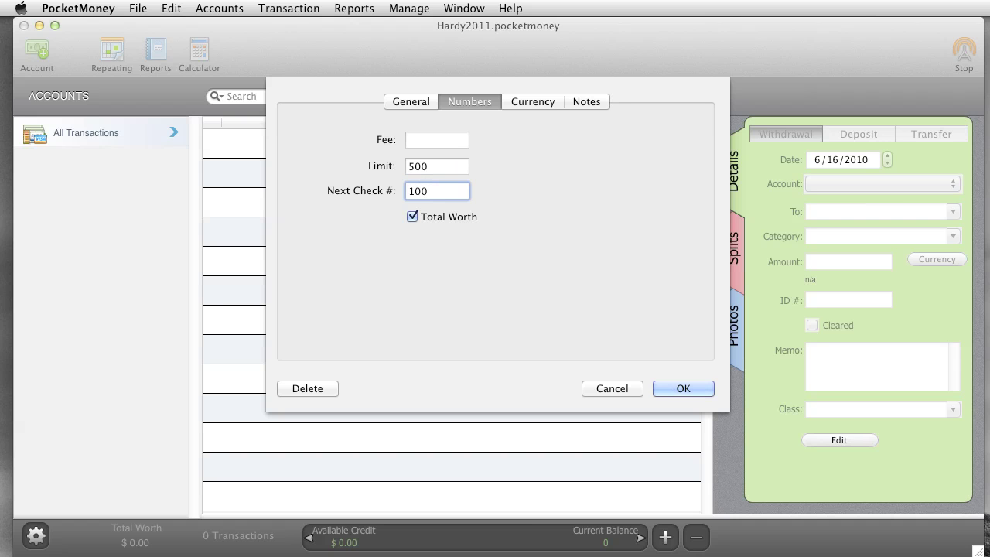
{"action": "type", "text": "0"}
{"action": "key", "text": "BackSpace"}
{"action": "type", "text": "1"}
Step: Set the account's currency to USD, leave its notes empty, and save the new account
{"action": "left_click", "coordinate": [535, 102]}
{"action": "left_click", "coordinate": [512, 139]}
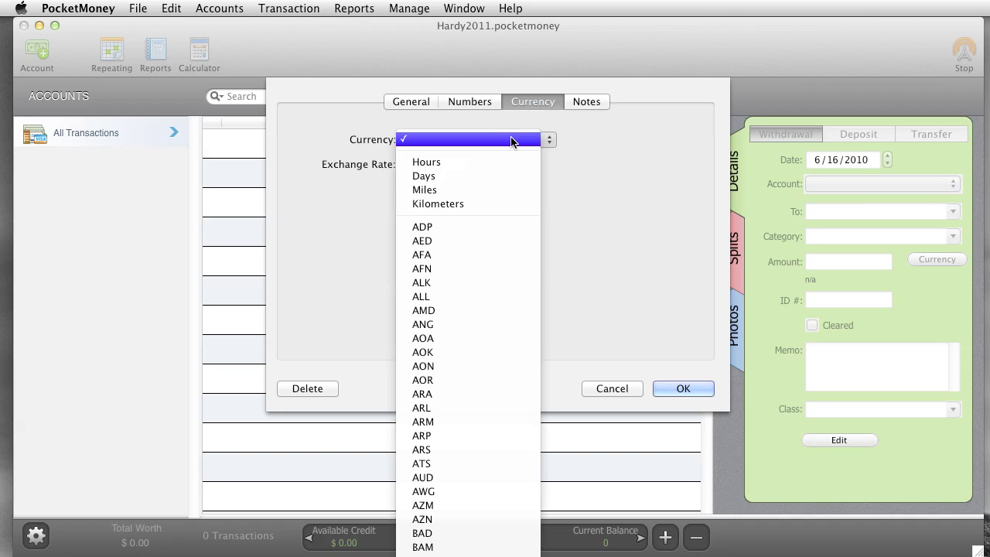
{"action": "scroll", "coordinate": [490, 325], "scroll_direction": "down", "scroll_amount": 15}
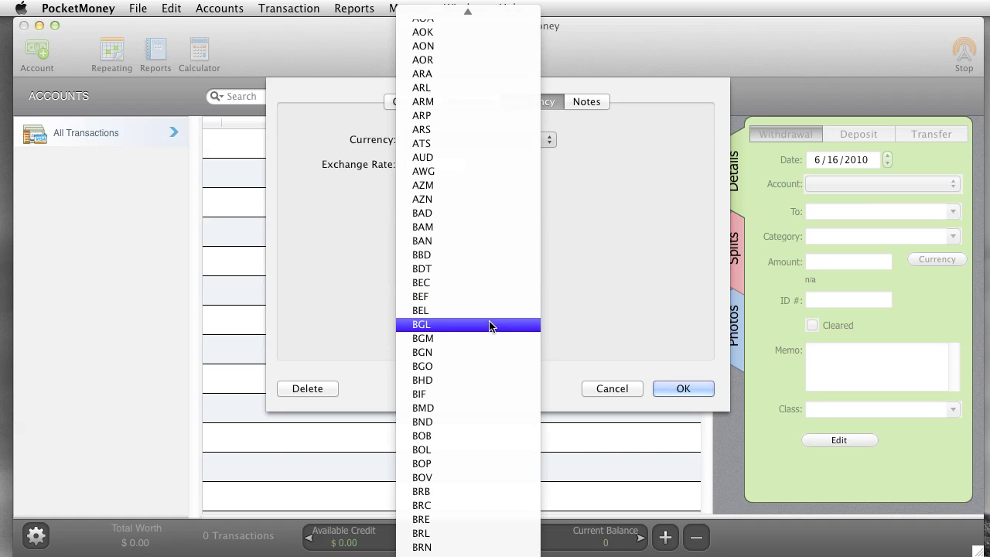
{"action": "scroll", "coordinate": [490, 325], "scroll_direction": "down", "scroll_amount": 8}
{"action": "scroll", "coordinate": [488, 324], "scroll_direction": "down", "scroll_amount": 20}
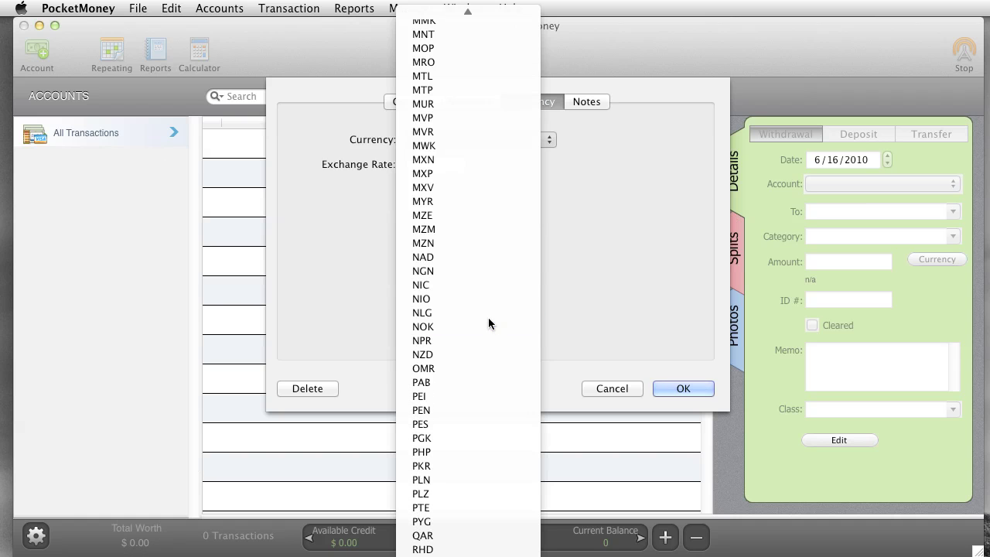
{"action": "type", "text": "USD"}
{"action": "key", "text": "Return"}
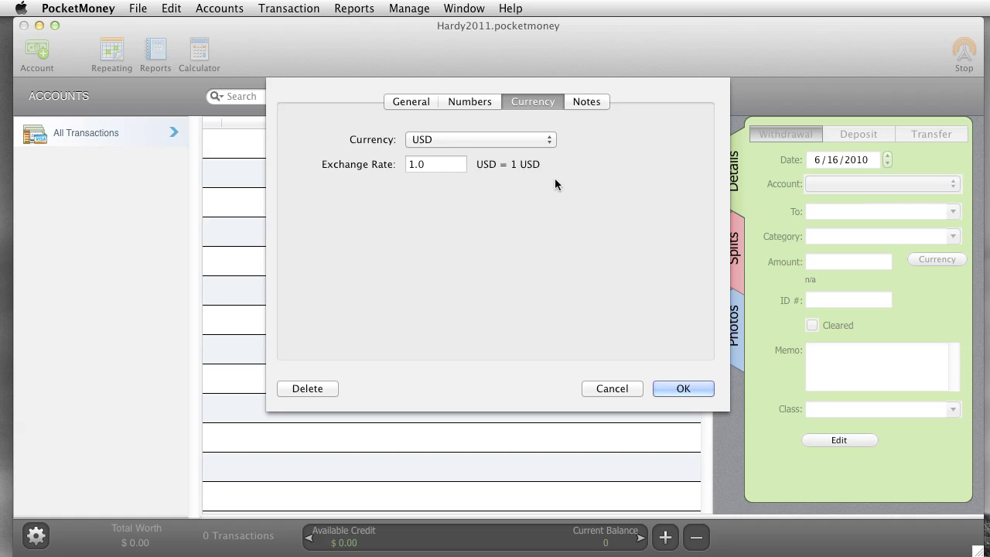
{"action": "left_click", "coordinate": [584, 102]}
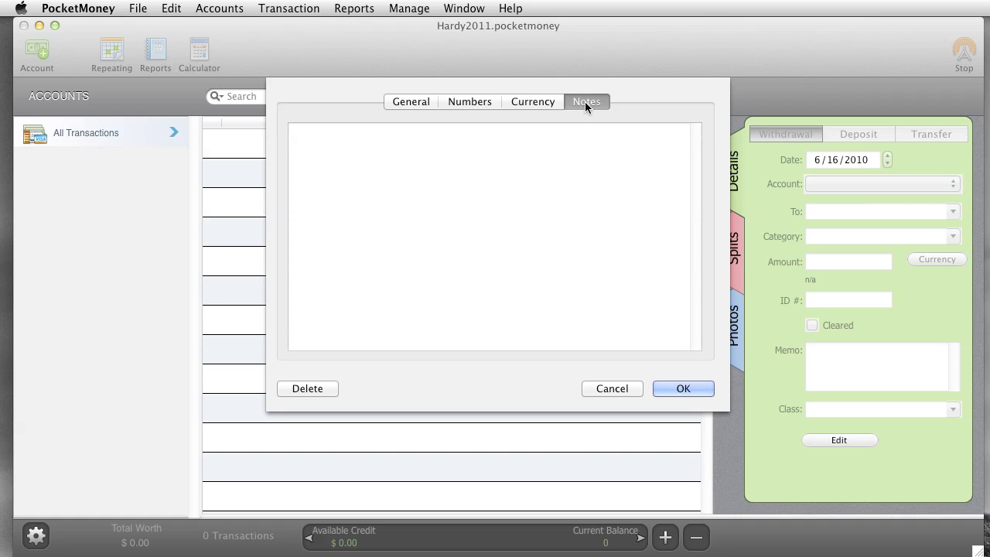
{"action": "left_click", "coordinate": [692, 387]}
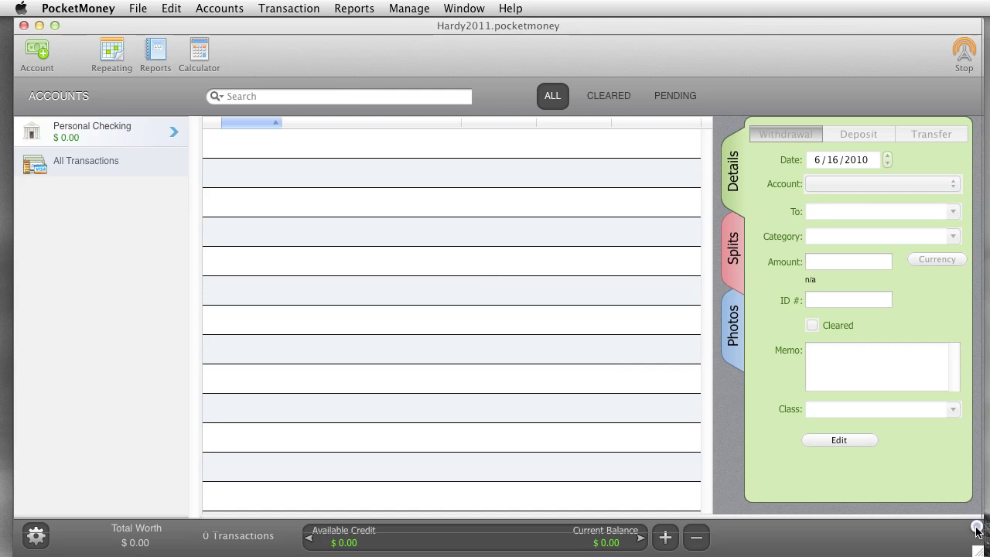
Step: Shorten the main window slightly and start a new transaction in Personal Checking
{"action": "left_click_drag", "start_coordinate": [977, 529], "coordinate": [976, 505]}
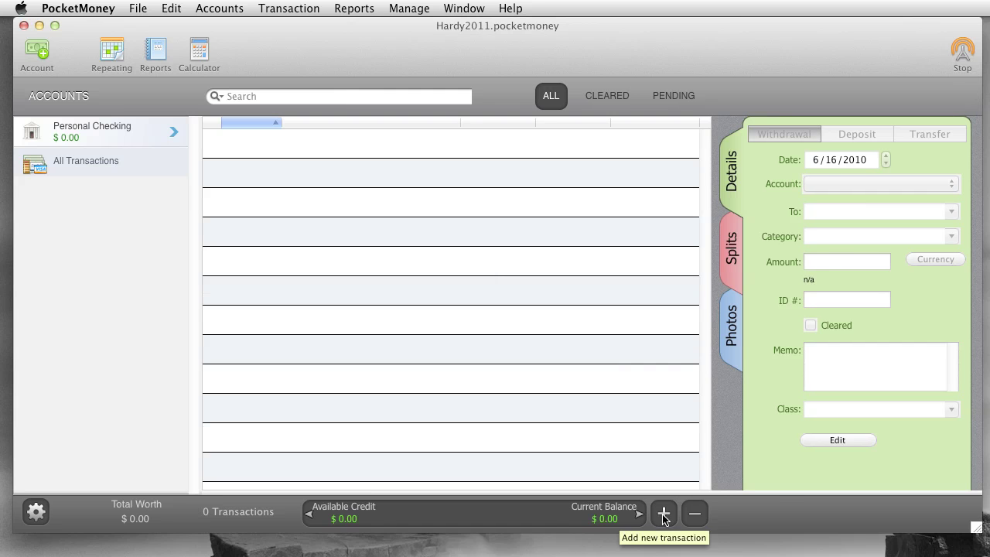
{"action": "left_click", "coordinate": [663, 514]}
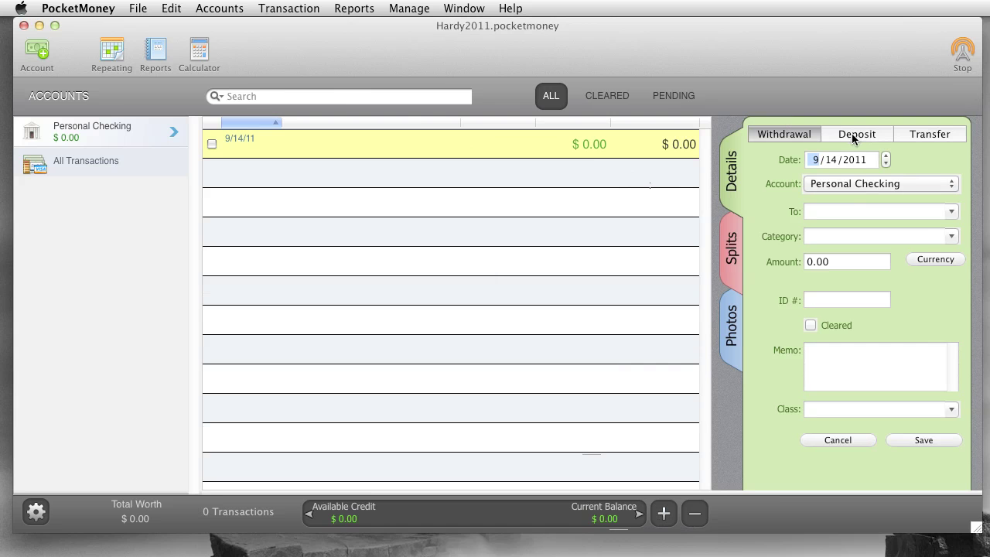
{"action": "left_click", "coordinate": [282, 8]}
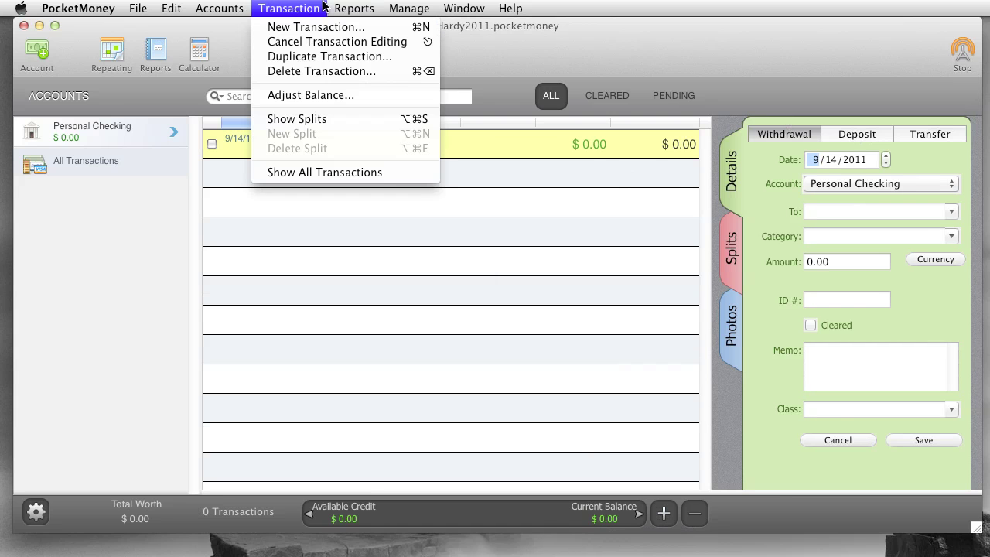
{"action": "left_click", "coordinate": [304, 7]}
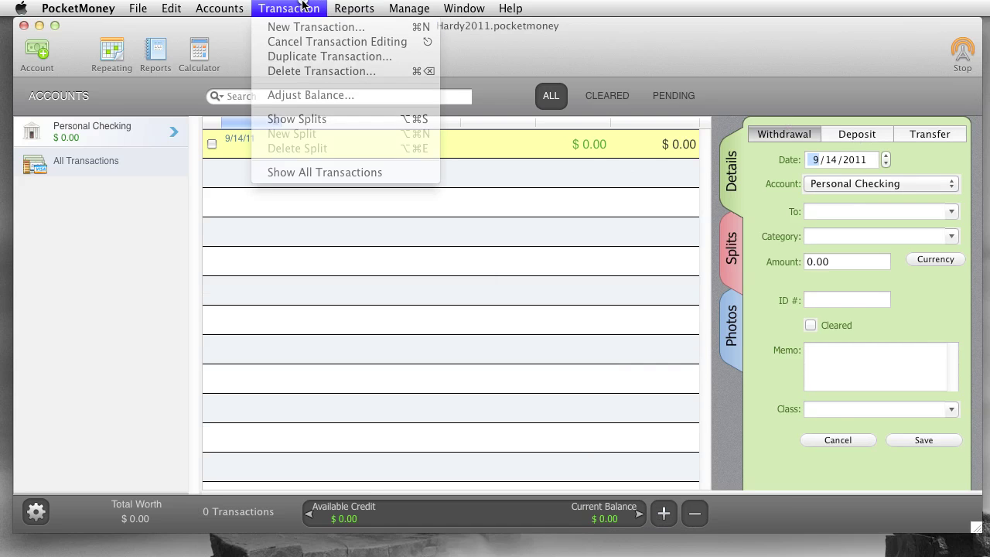
Step: Set the new transaction's date to 8/31/2011
{"action": "left_click", "coordinate": [870, 160]}
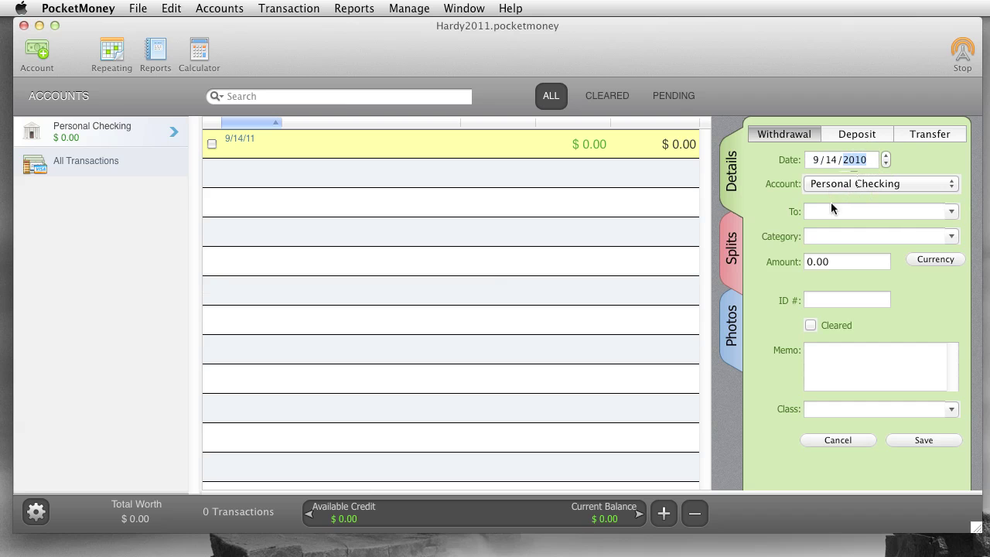
{"action": "left_click", "coordinate": [816, 160]}
{"action": "left_click", "coordinate": [886, 164]}
{"action": "left_click", "coordinate": [831, 160]}
{"action": "left_click", "coordinate": [887, 155]}
{"action": "left_click", "coordinate": [887, 156]}
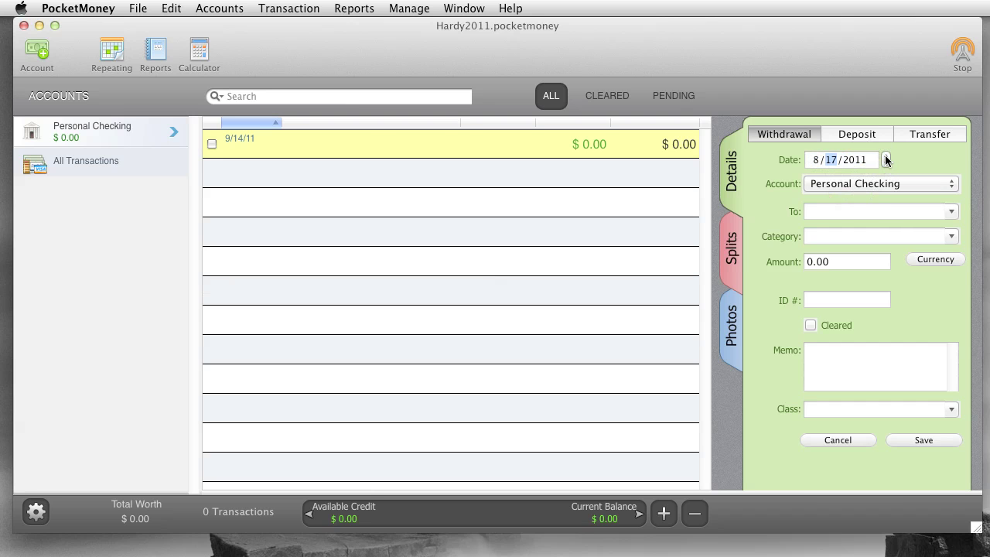
{"action": "type", "text": "31"}
Step: Enter Opening Balance as the transaction's payee and Miscellaneous as its category
{"action": "left_click", "coordinate": [833, 211]}
{"action": "type", "text": "Open"}
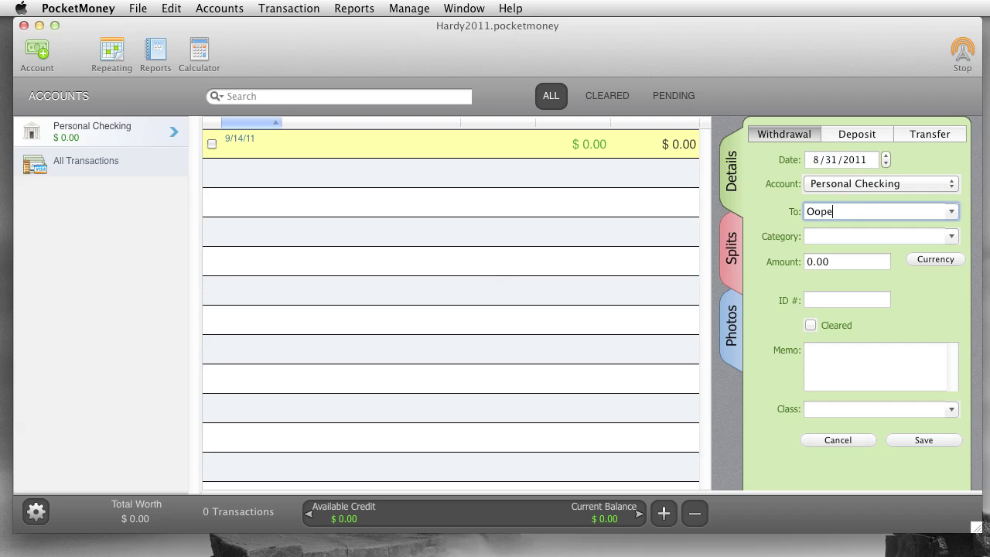
{"action": "type", "text": "ing Balance"}
{"action": "key", "text": "Tab"}
{"action": "type", "text": "Mi"}
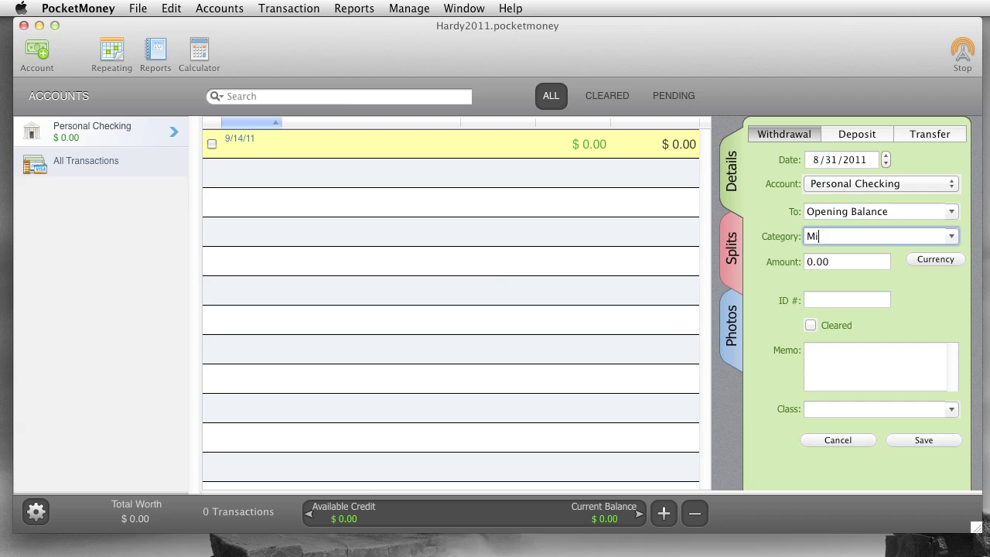
{"action": "type", "text": "scellaneous"}
{"action": "key", "text": "Tab"}
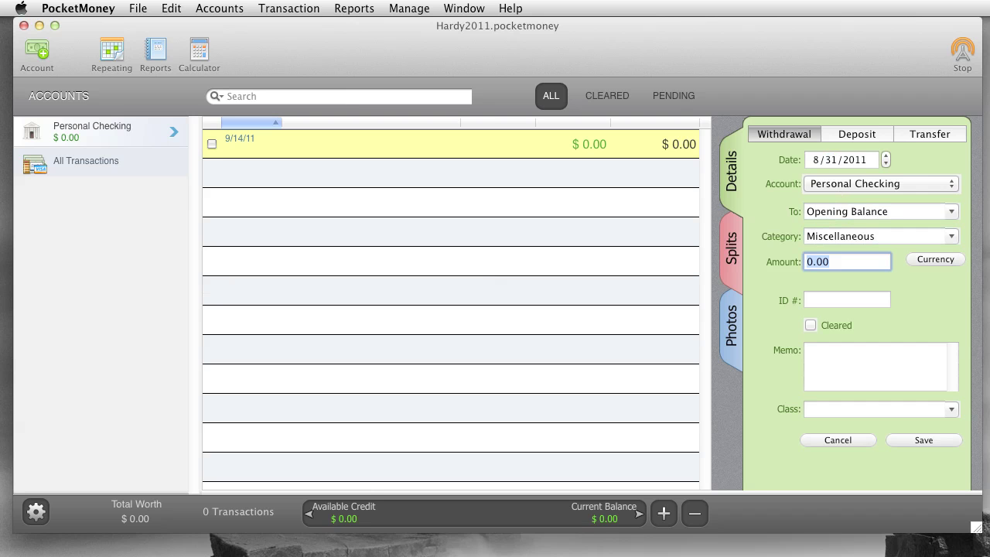
Step: Set the transaction amount to 1500, mark it cleared, and save it with memo and class blank
{"action": "type", "text": "1500"}
{"action": "key", "text": "Tab"}
{"action": "key", "text": "Tab"}
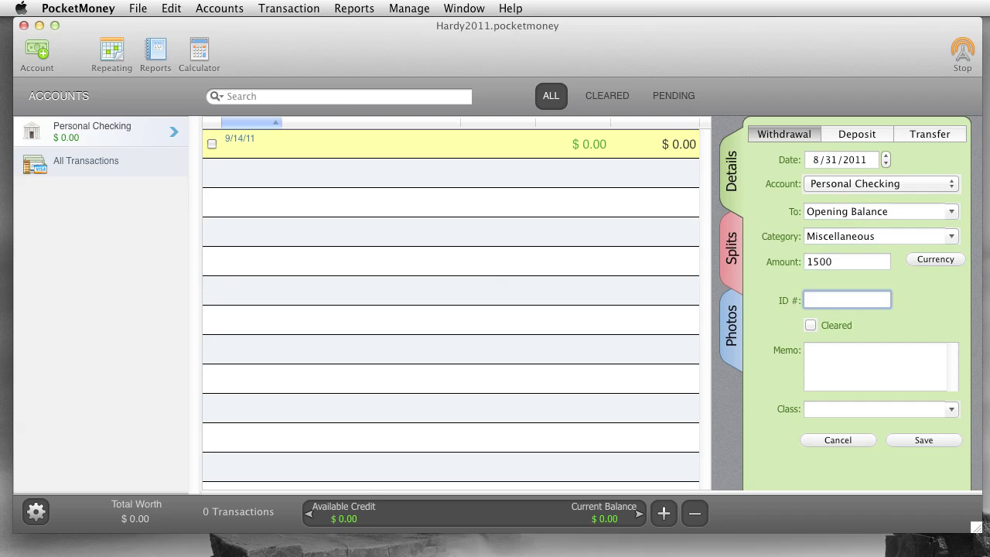
{"action": "key", "text": "Tab"}
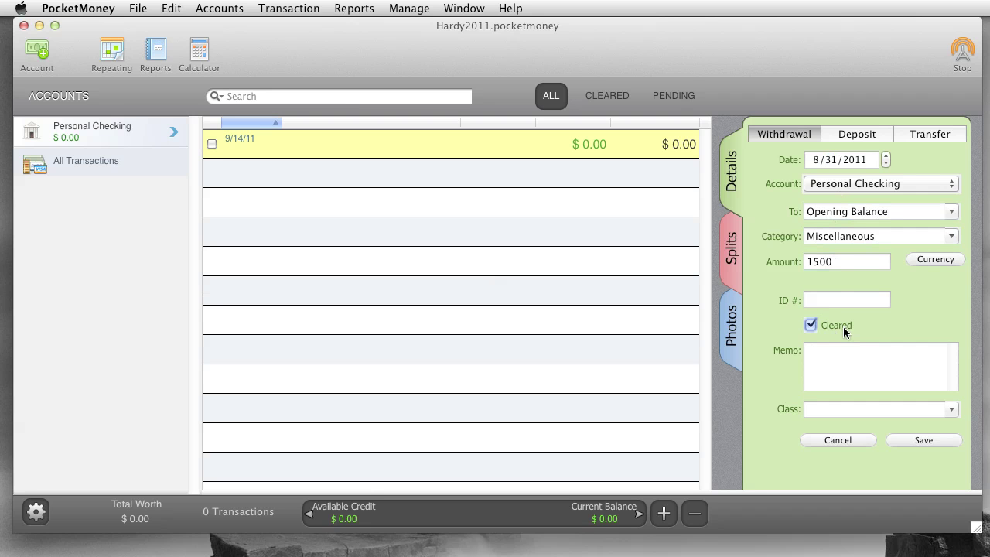
{"action": "left_click_drag", "start_coordinate": [831, 262], "coordinate": [797, 261]}
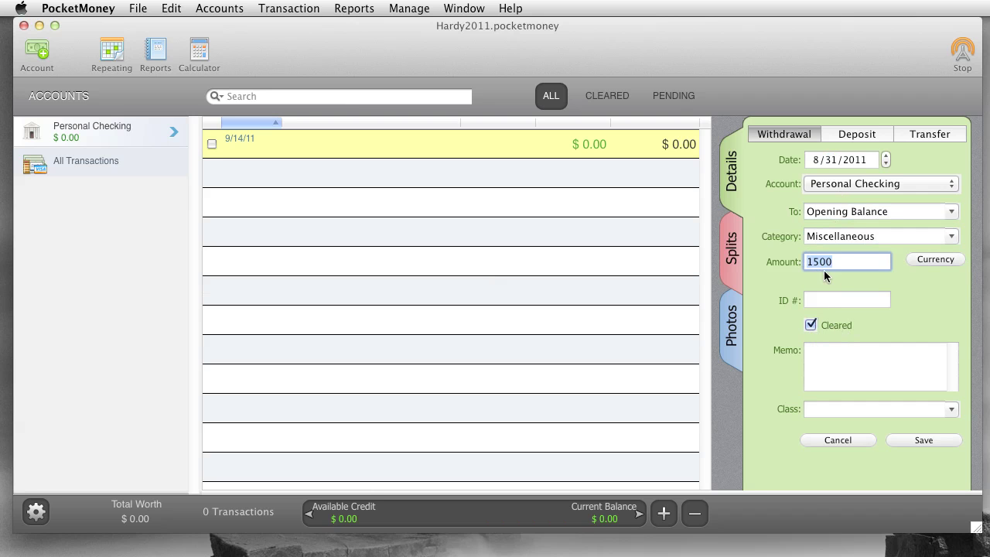
{"action": "left_click", "coordinate": [817, 364]}
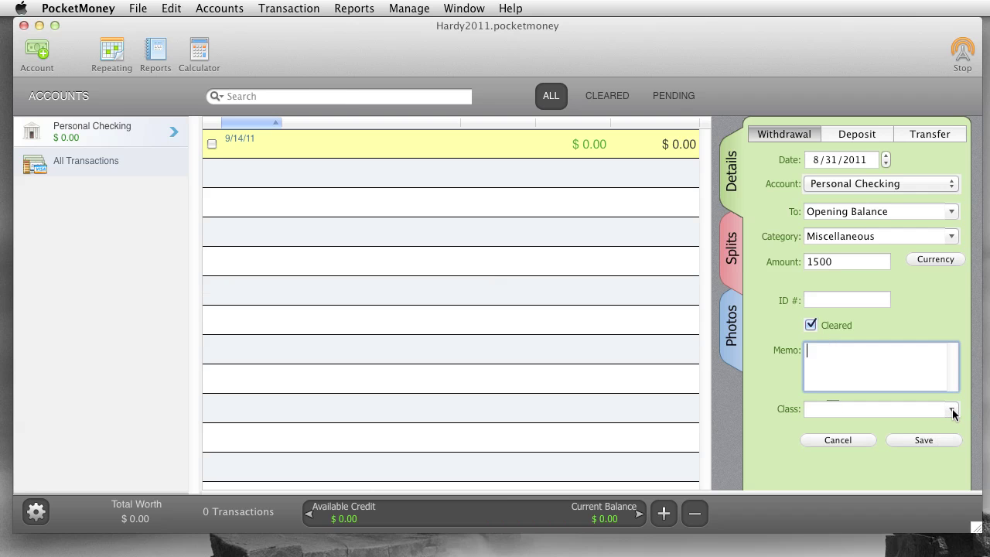
{"action": "left_click", "coordinate": [902, 410]}
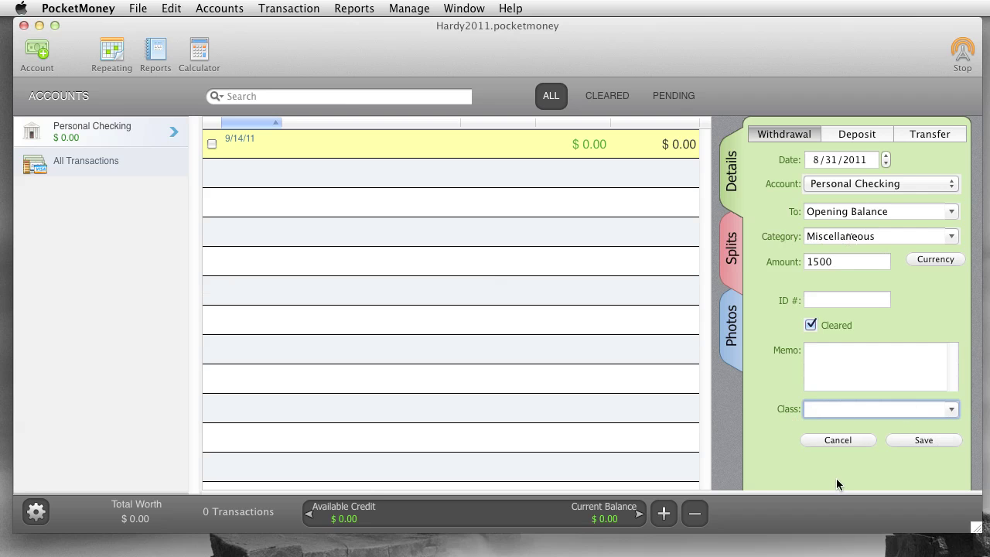
{"action": "left_click", "coordinate": [906, 444]}
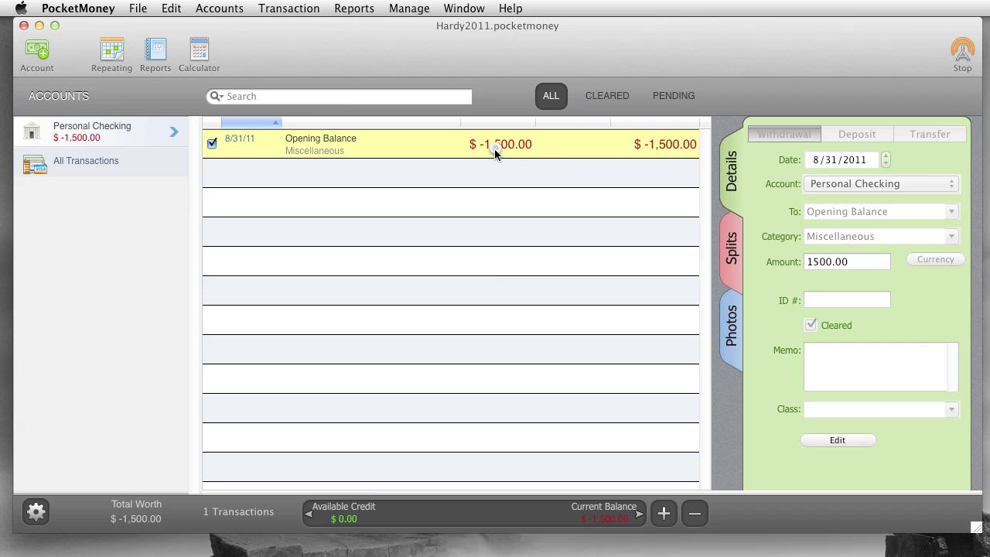
Step: Change the saved Opening Balance transaction to a deposit, and toggle its cleared mark off and back on
{"action": "left_click", "coordinate": [831, 439]}
{"action": "left_click", "coordinate": [858, 134]}
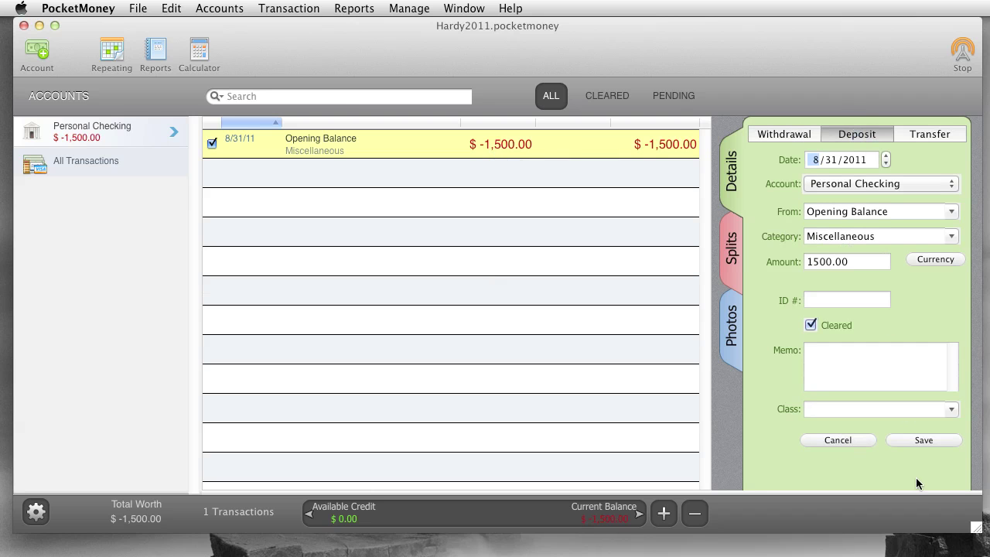
{"action": "left_click", "coordinate": [904, 442]}
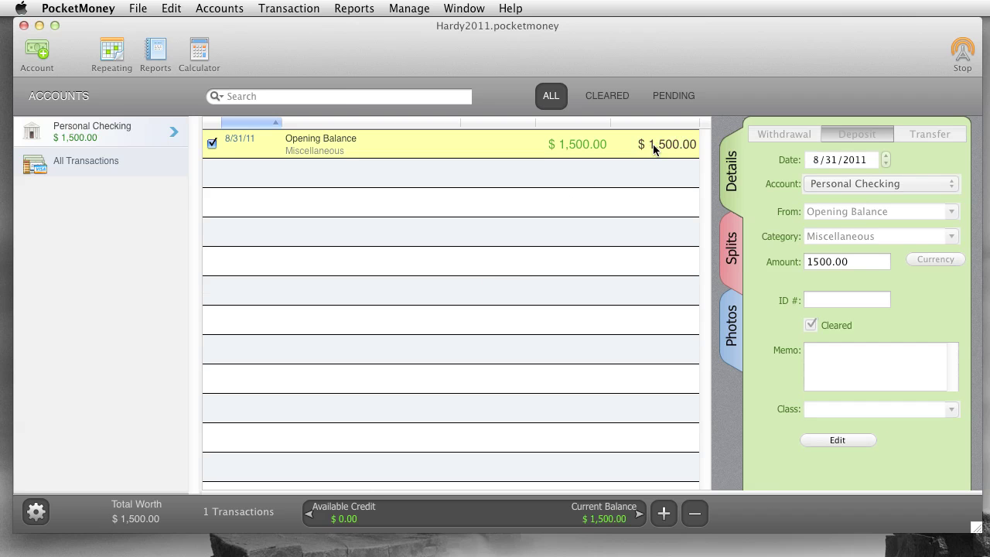
{"action": "left_click", "coordinate": [212, 144]}
{"action": "left_click", "coordinate": [212, 145]}
Step: Add a withdrawal transaction to Comcast with the category Utilities:Cable
{"action": "left_click", "coordinate": [665, 514]}
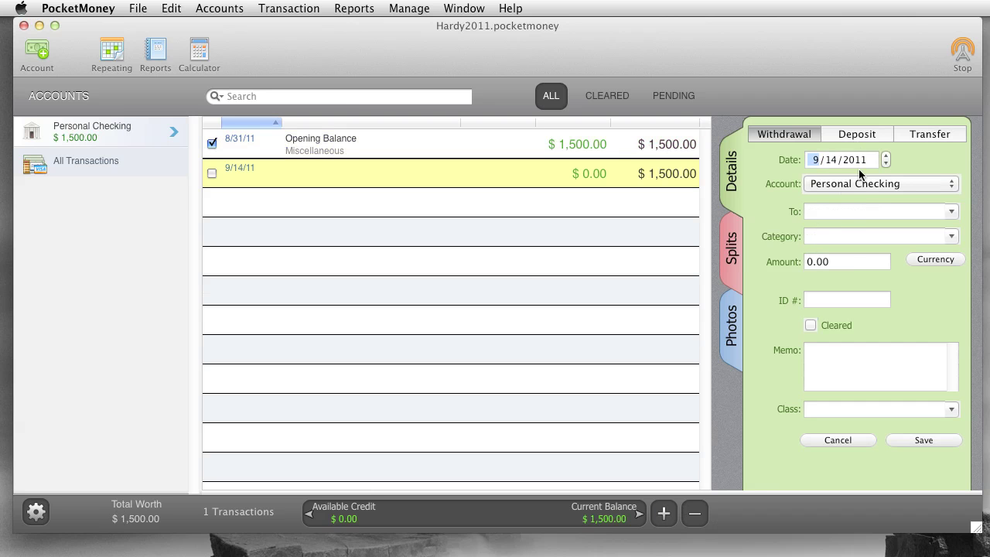
{"action": "left_click", "coordinate": [836, 214]}
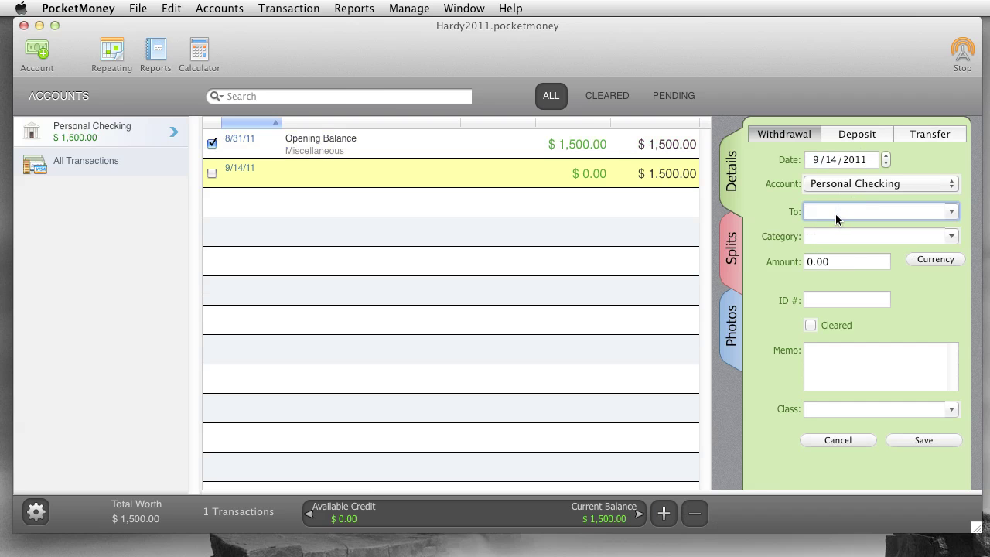
{"action": "type", "text": "Comcast"}
{"action": "key", "text": "Tab"}
{"action": "type", "text": "U"}
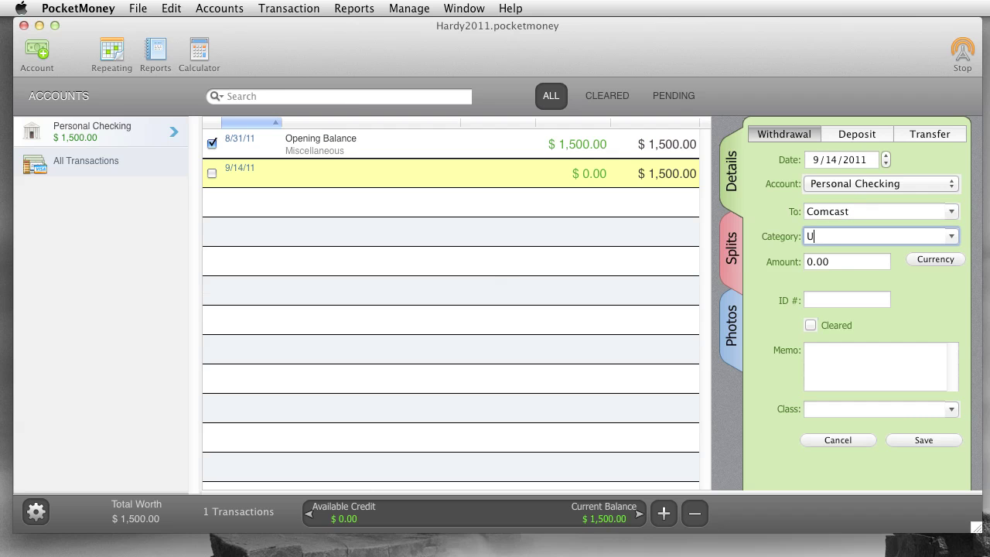
{"action": "type", "text": "tilities:Cable"}
{"action": "key", "text": "Tab"}
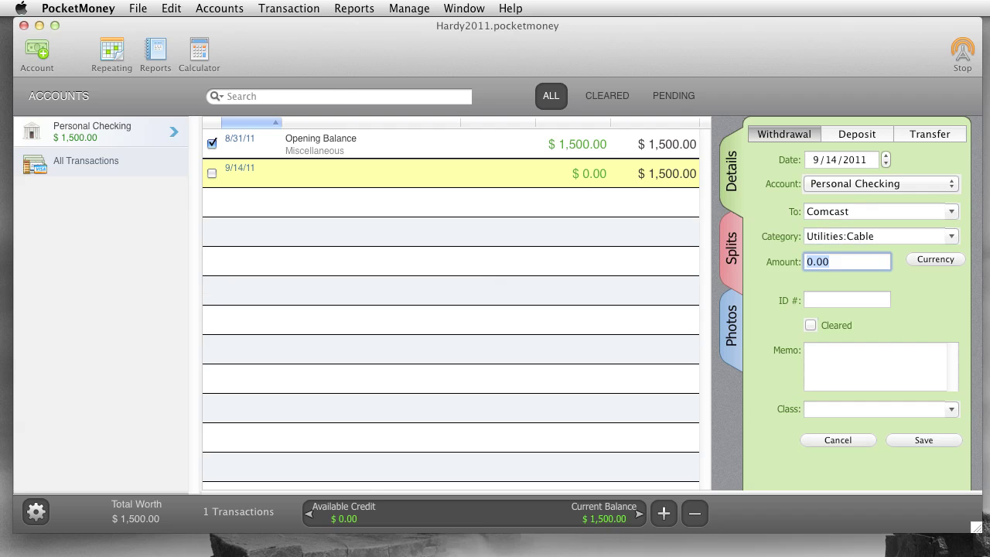
Step: Set the Comcast withdrawal's amount to 123.45 and save it uncleared
{"action": "type", "text": "123"}
{"action": "type", "text": ".2"}
{"action": "key", "text": "BackSpace"}
{"action": "type", "text": "45"}
{"action": "key", "text": "Tab"}
{"action": "key", "text": "Tab"}
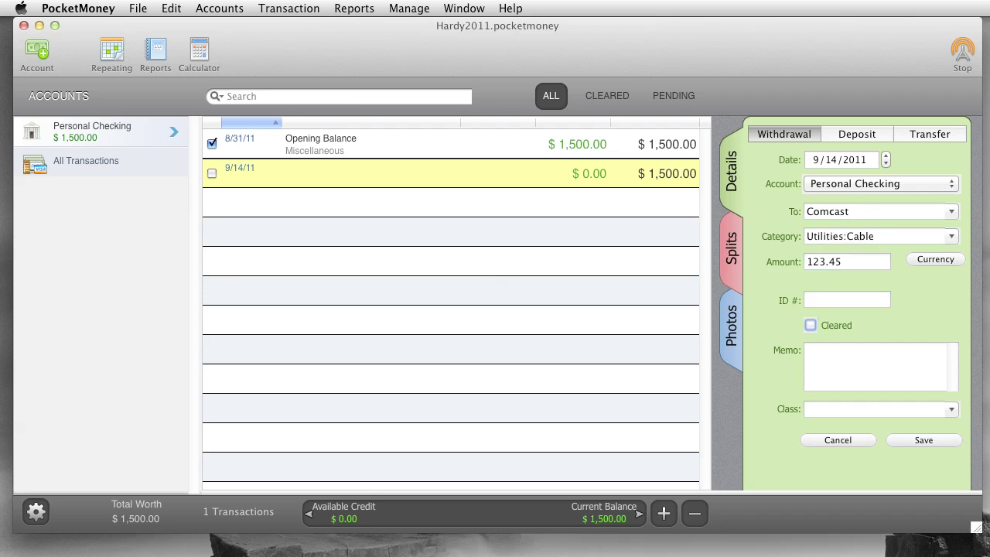
{"action": "left_click", "coordinate": [916, 440]}
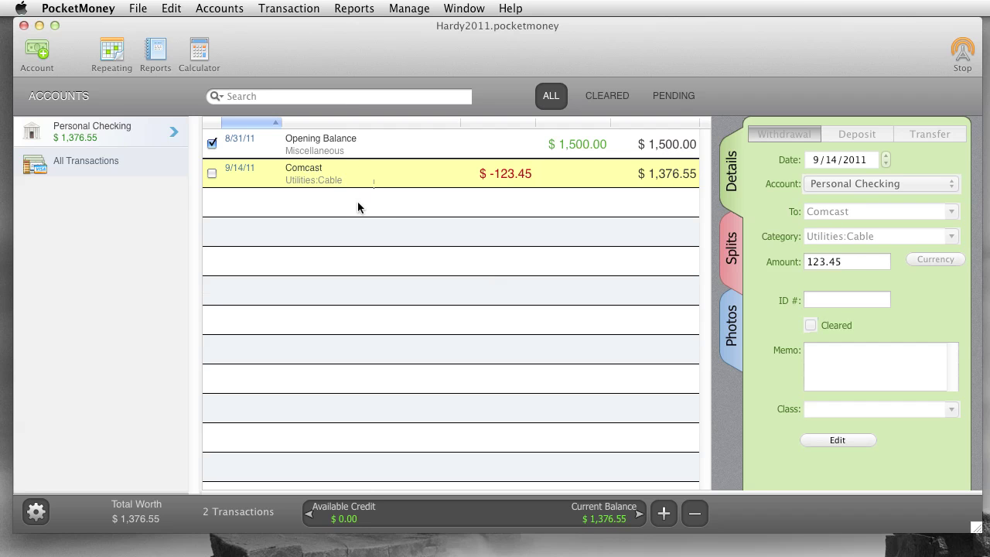
Step: Set the Transaction Register Row Size preference to Standard
{"action": "left_click", "coordinate": [104, 9]}
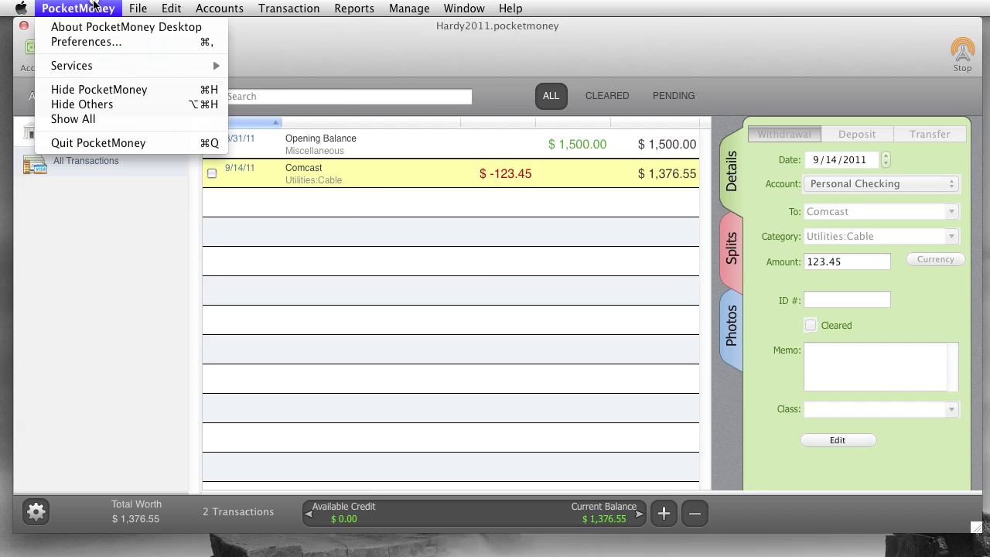
{"action": "left_click", "coordinate": [109, 54]}
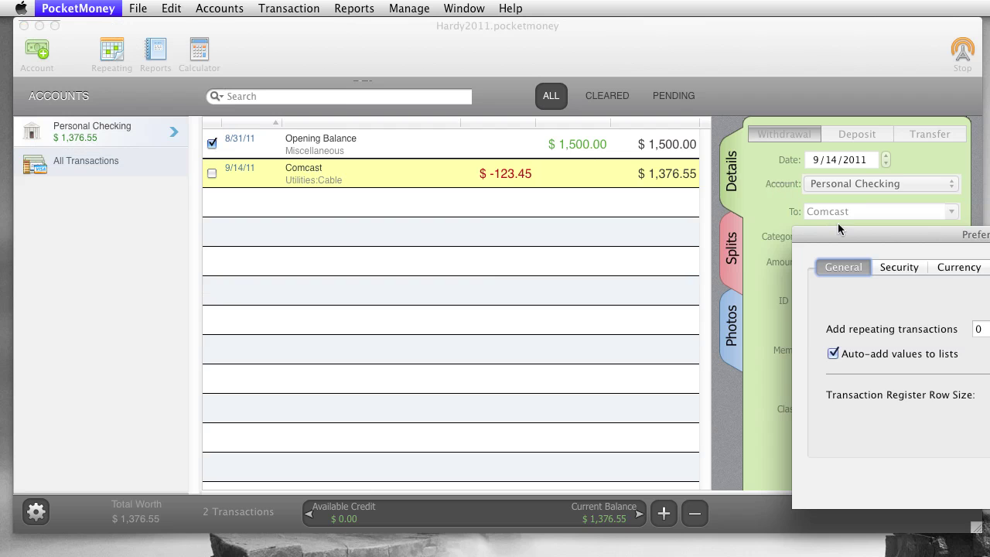
{"action": "left_click_drag", "start_coordinate": [837, 234], "coordinate": [231, 178]}
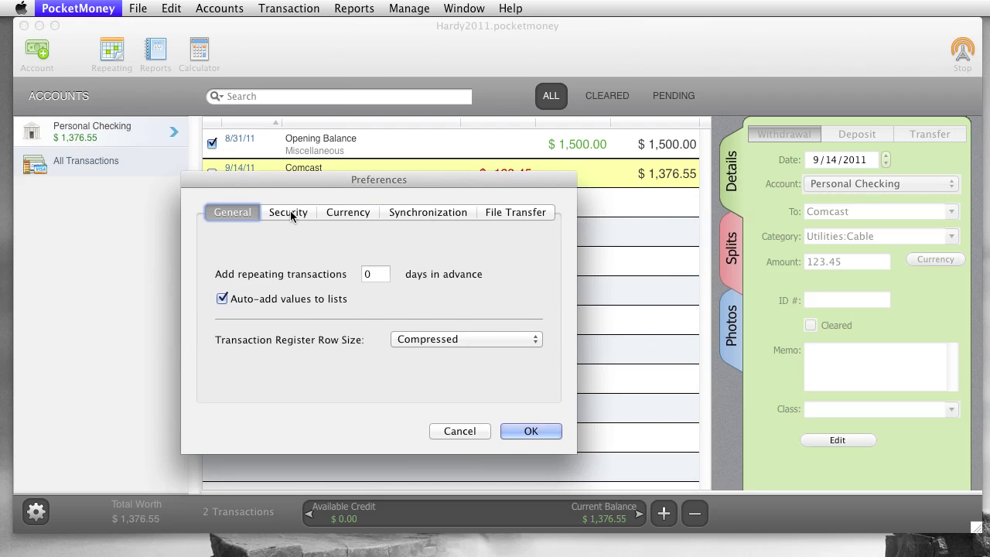
{"action": "left_click", "coordinate": [430, 339]}
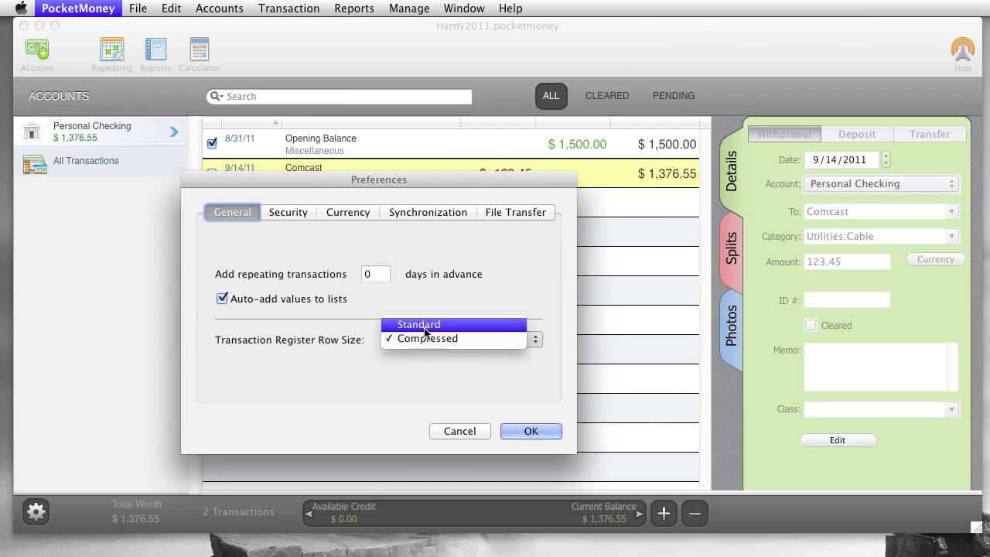
{"action": "left_click", "coordinate": [424, 324]}
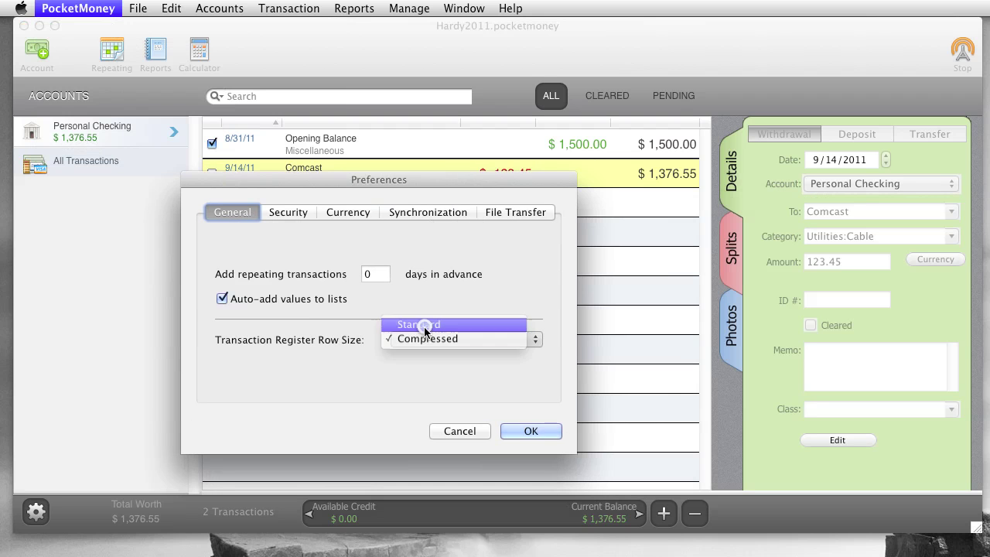
{"action": "left_click", "coordinate": [521, 432]}
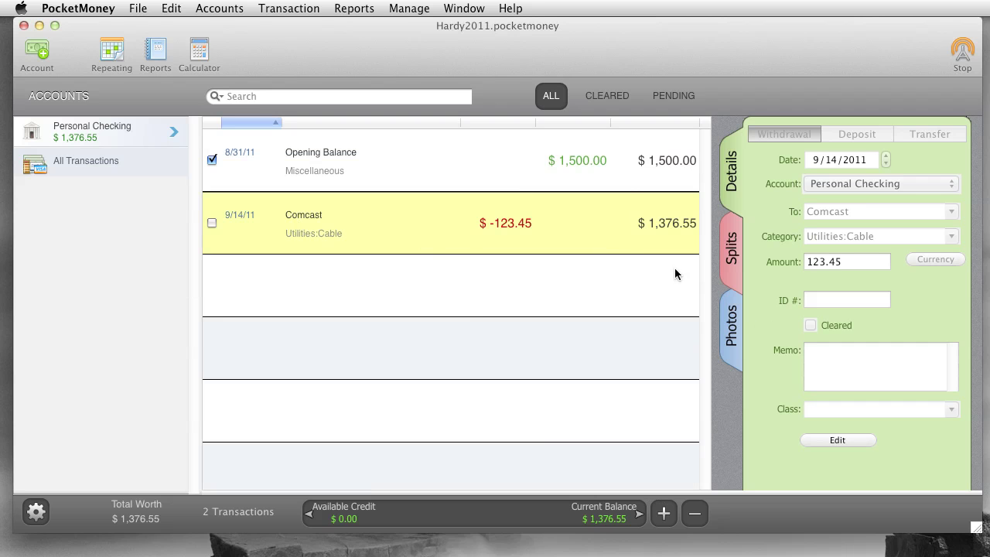
Step: Filter the Personal Checking register by cleared and by pending transactions, and return to showing all of them
{"action": "left_click", "coordinate": [606, 99]}
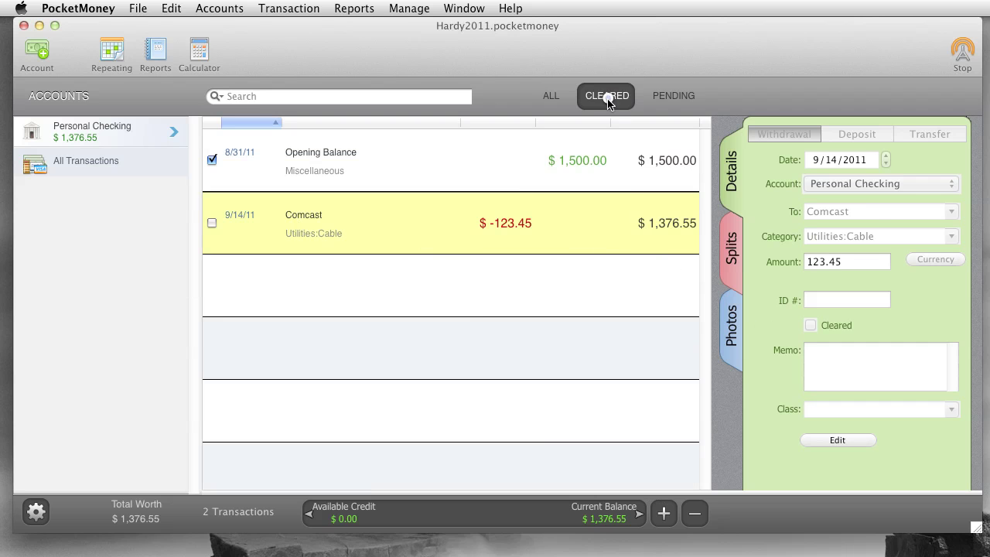
{"action": "left_click", "coordinate": [663, 98]}
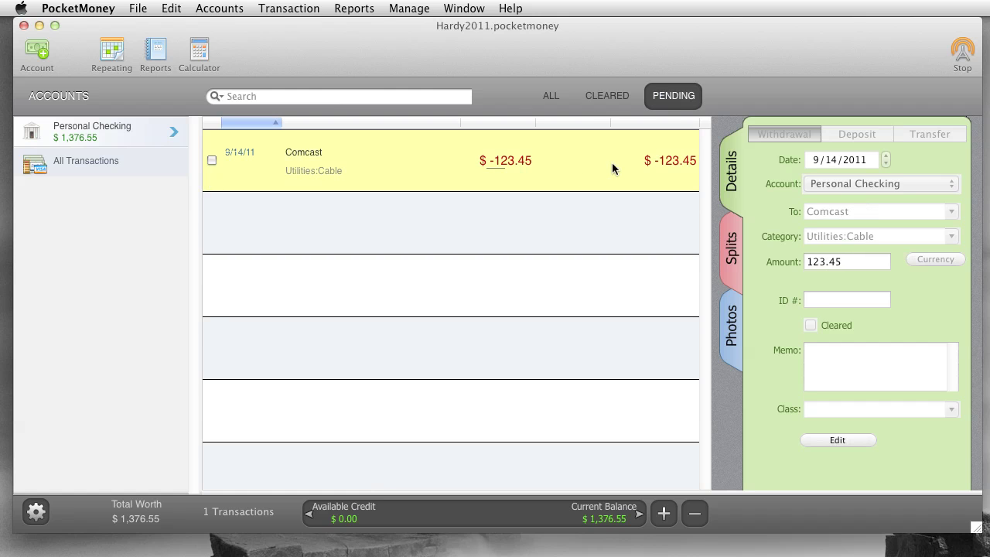
{"action": "left_click", "coordinate": [553, 96]}
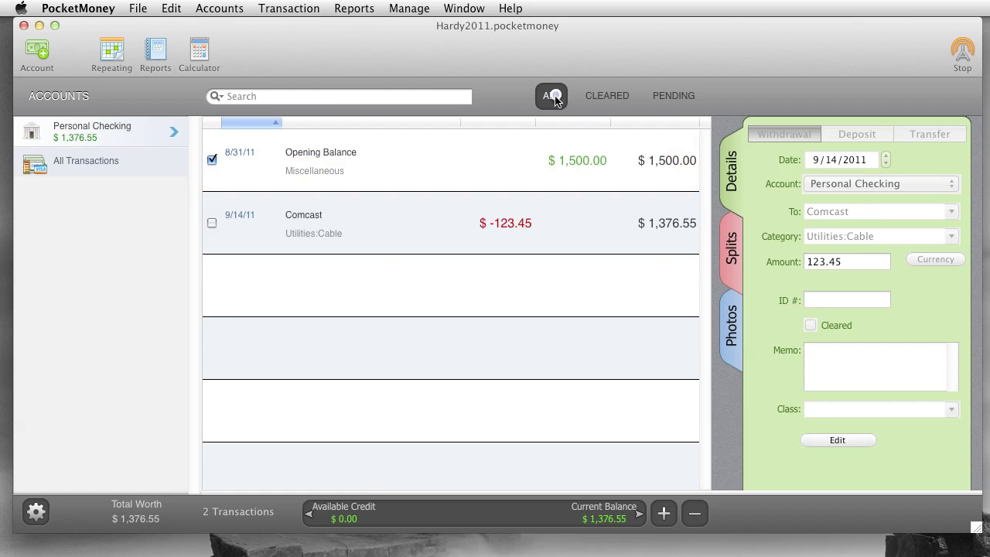
Step: Search the Personal Checking transactions for "com" and for "23", and clear the search
{"action": "left_click", "coordinate": [313, 100]}
{"action": "type", "text": "com"}
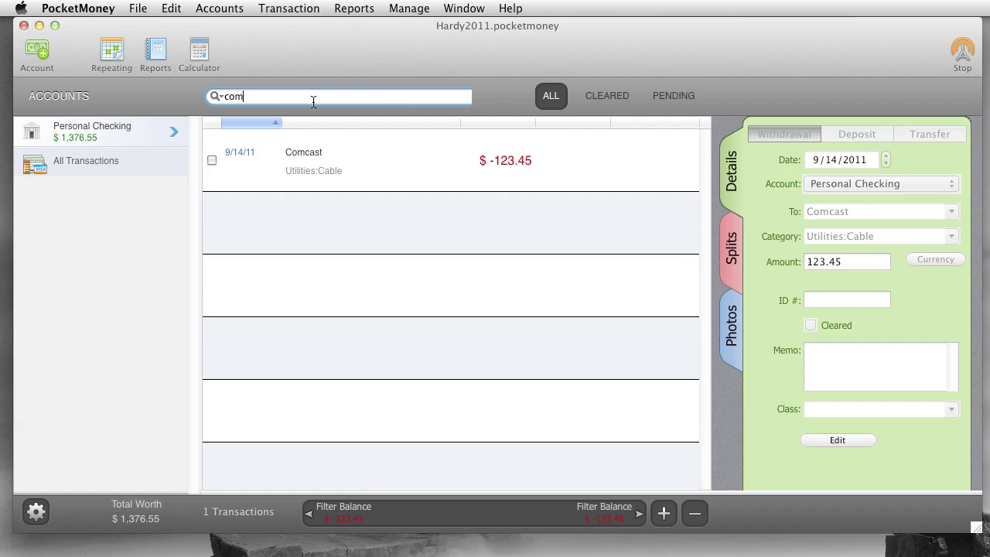
{"action": "key", "text": "BackSpace"}
{"action": "key", "text": "BackSpace"}
{"action": "key", "text": "BackSpace"}
{"action": "type", "text": "23"}
{"action": "key", "text": "BackSpace"}
{"action": "key", "text": "BackSpace"}
{"action": "key", "text": "BackSpace"}
{"action": "left_click", "coordinate": [128, 137]}
{"action": "left_click", "coordinate": [273, 97]}
{"action": "key", "text": "Return"}
{"action": "left_click", "coordinate": [272, 101]}
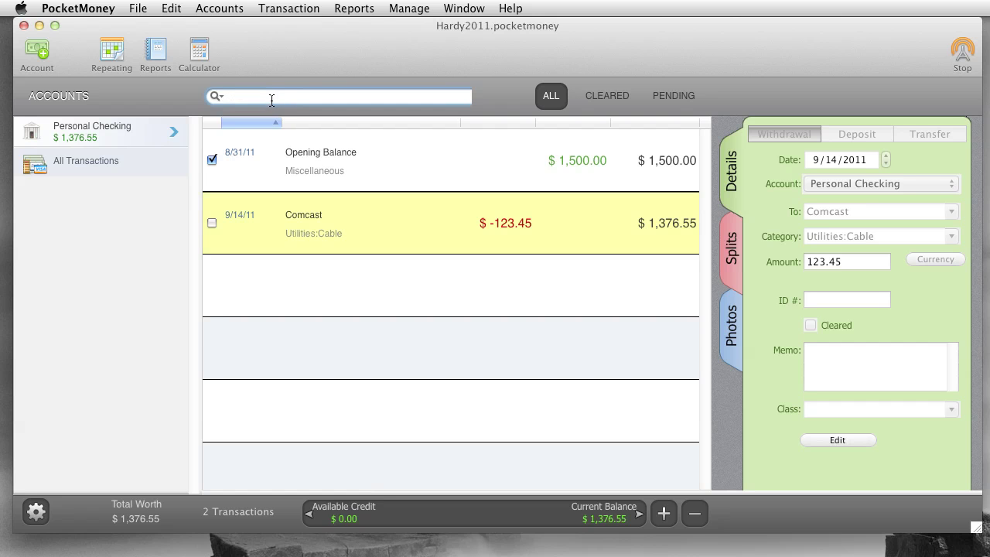
{"action": "key", "text": "Return"}
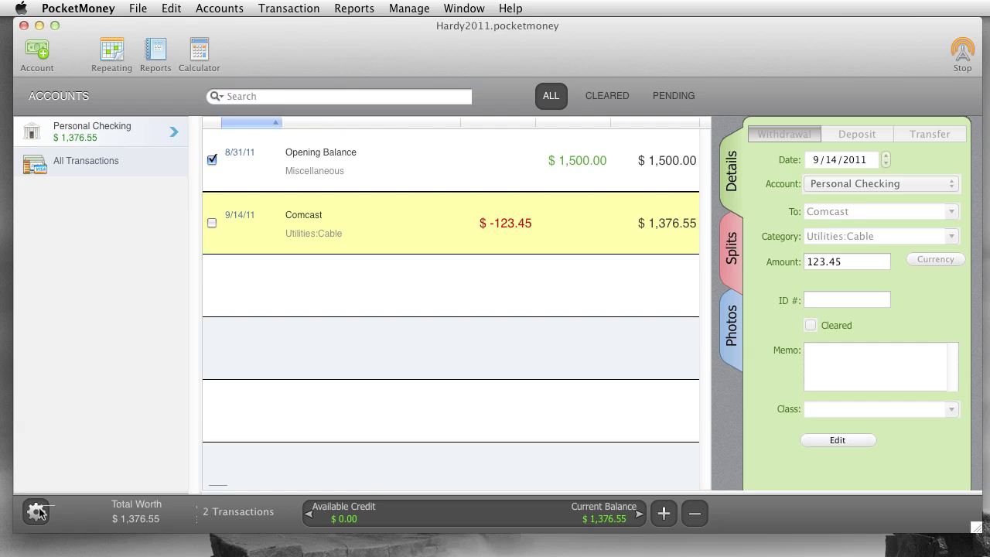
Step: Create a new account named Cash with the type Cash and the icon cash2.png
{"action": "left_click", "coordinate": [203, 8]}
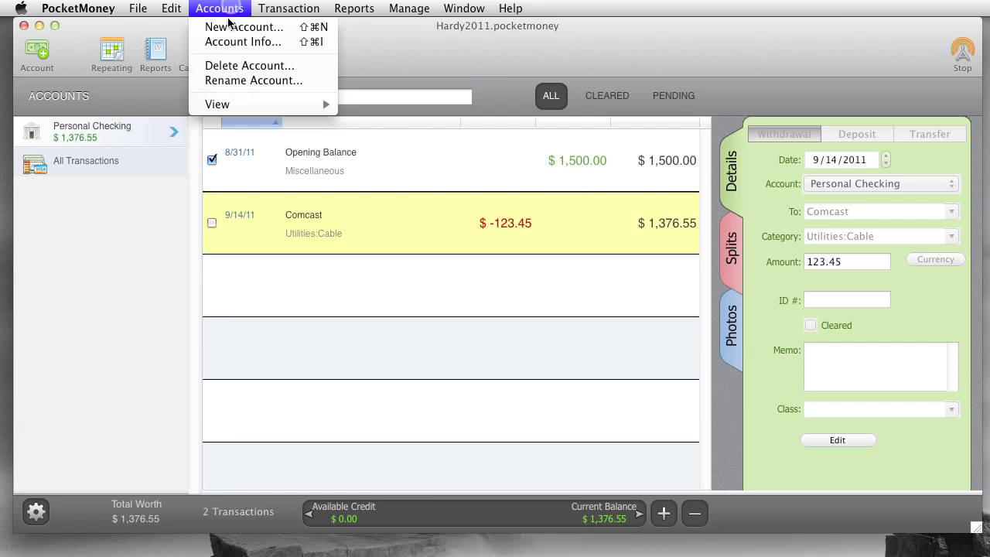
{"action": "left_click", "coordinate": [236, 26]}
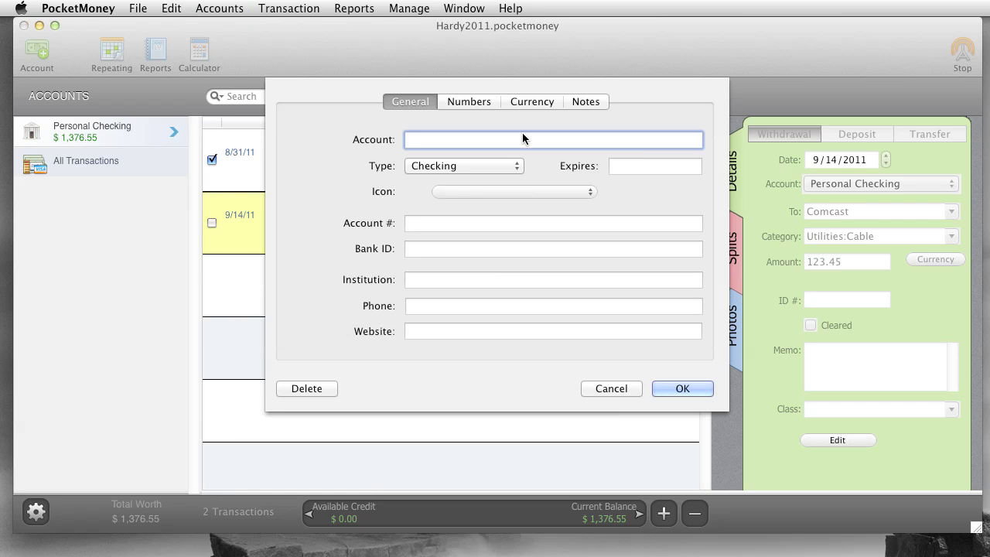
{"action": "type", "text": "Cash"}
{"action": "left_click", "coordinate": [488, 165]}
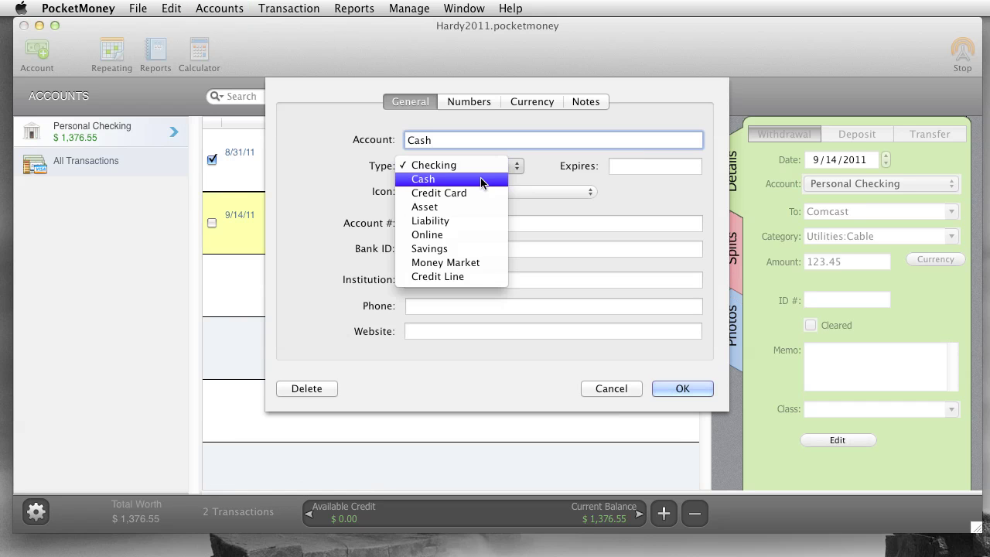
{"action": "left_click", "coordinate": [481, 180]}
{"action": "left_click", "coordinate": [484, 194]}
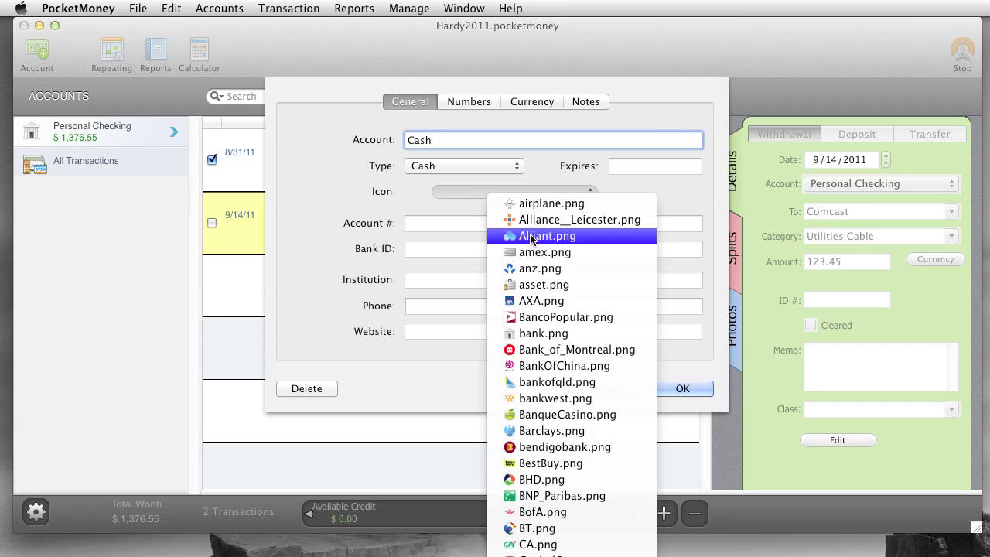
{"action": "scroll", "coordinate": [542, 253], "scroll_direction": "down", "scroll_amount": 5}
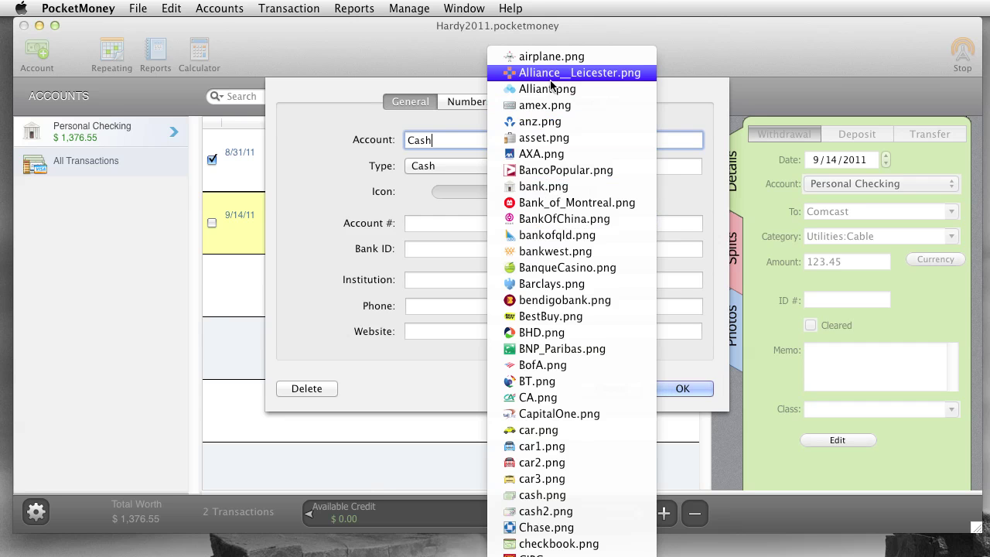
{"action": "scroll", "coordinate": [551, 217], "scroll_direction": "down", "scroll_amount": 8}
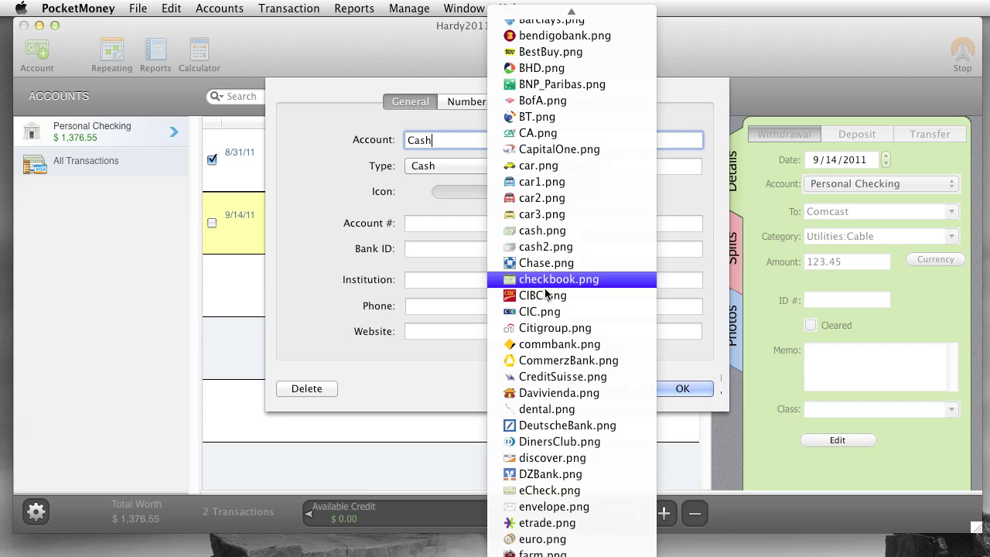
{"action": "left_click", "coordinate": [545, 252]}
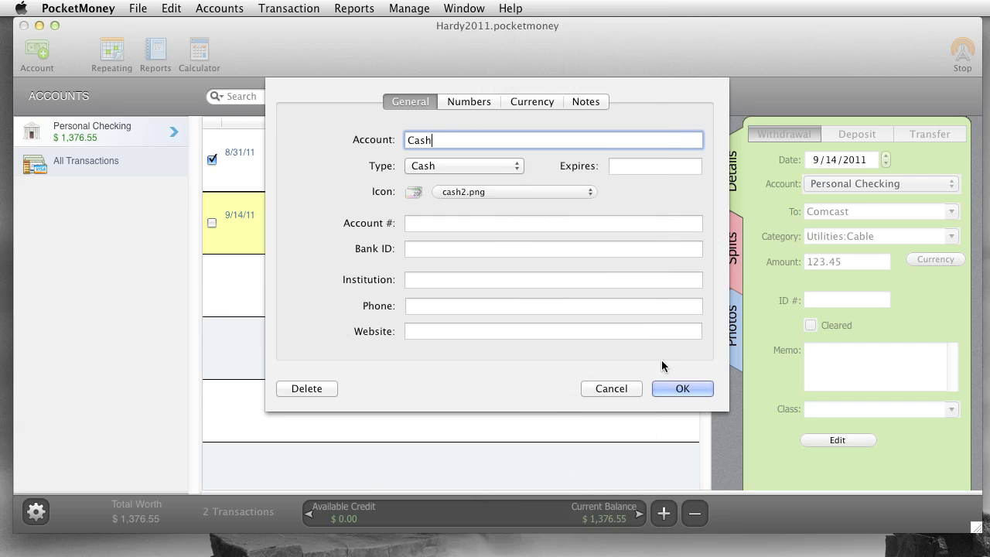
{"action": "left_click", "coordinate": [672, 388]}
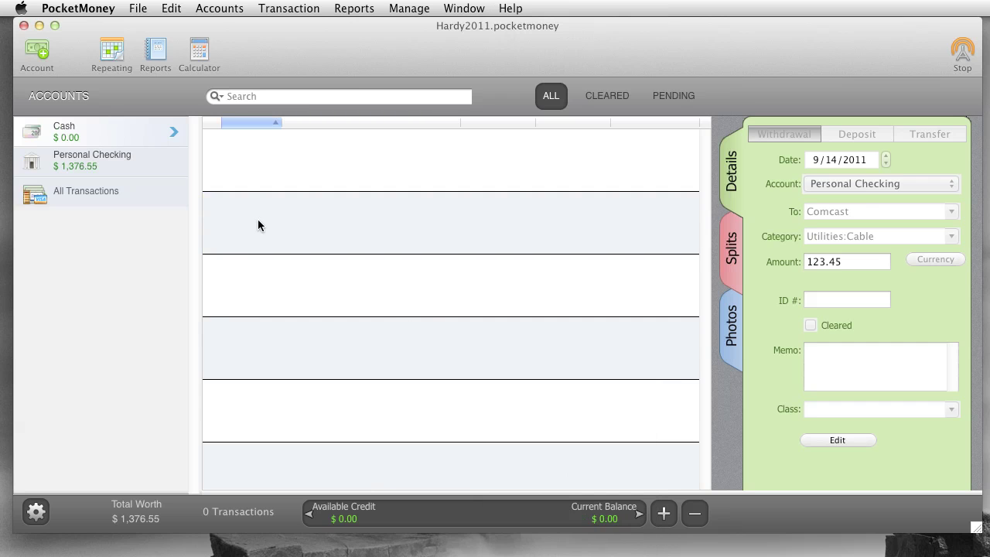
Step: Record a transfer of 100 from Personal Checking to Cash with the ID ATM, and save it
{"action": "left_click", "coordinate": [133, 158]}
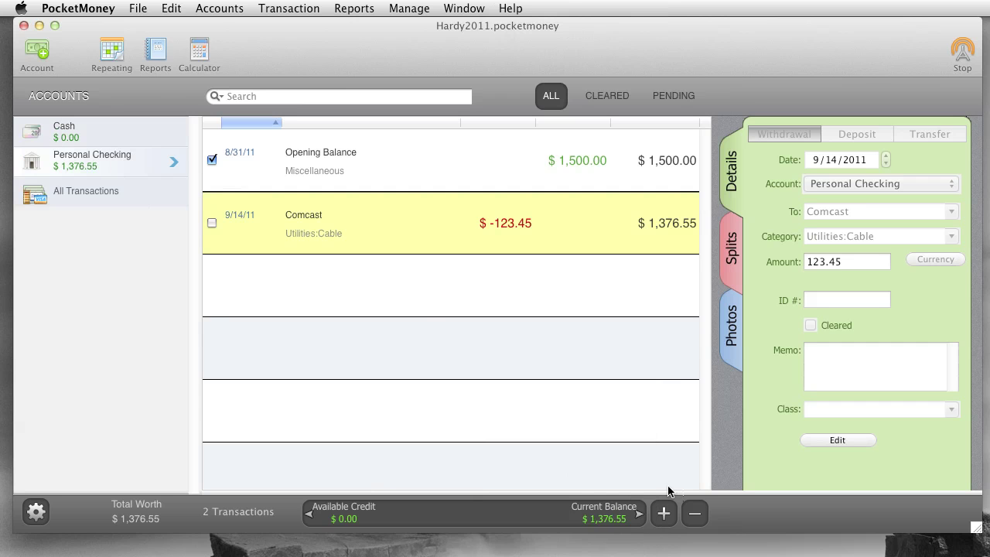
{"action": "left_click", "coordinate": [663, 513]}
{"action": "left_click", "coordinate": [925, 134]}
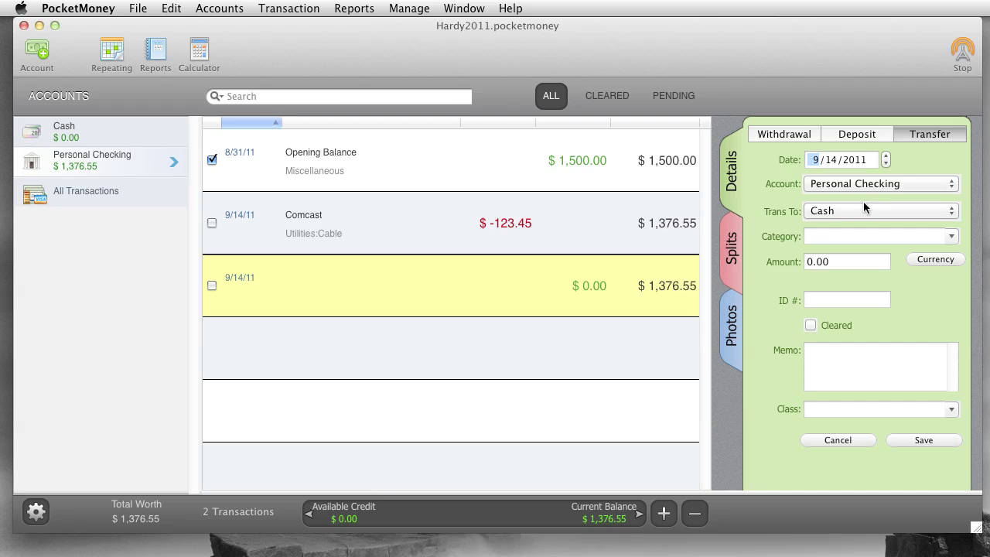
{"action": "left_click", "coordinate": [830, 265]}
{"action": "type", "text": "100"}
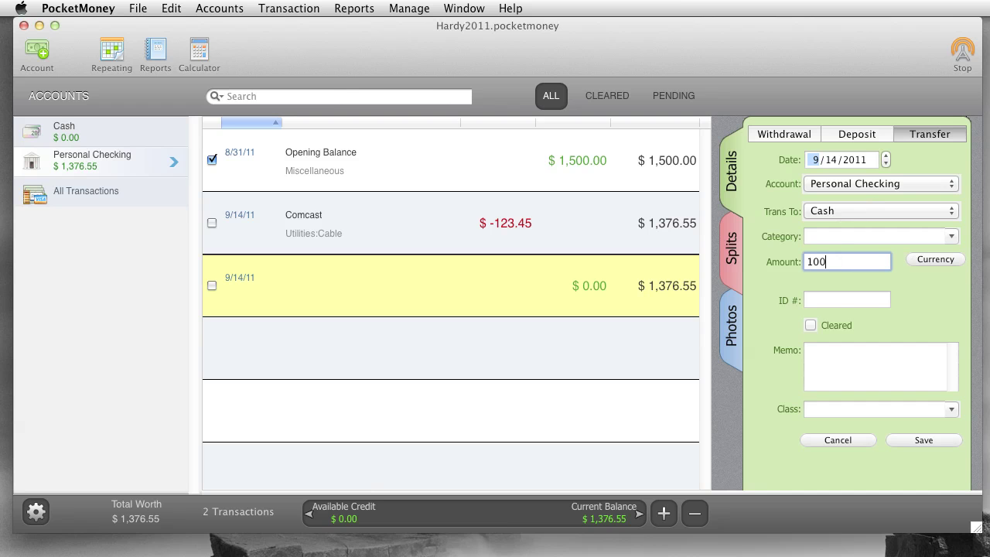
{"action": "left_click", "coordinate": [822, 302]}
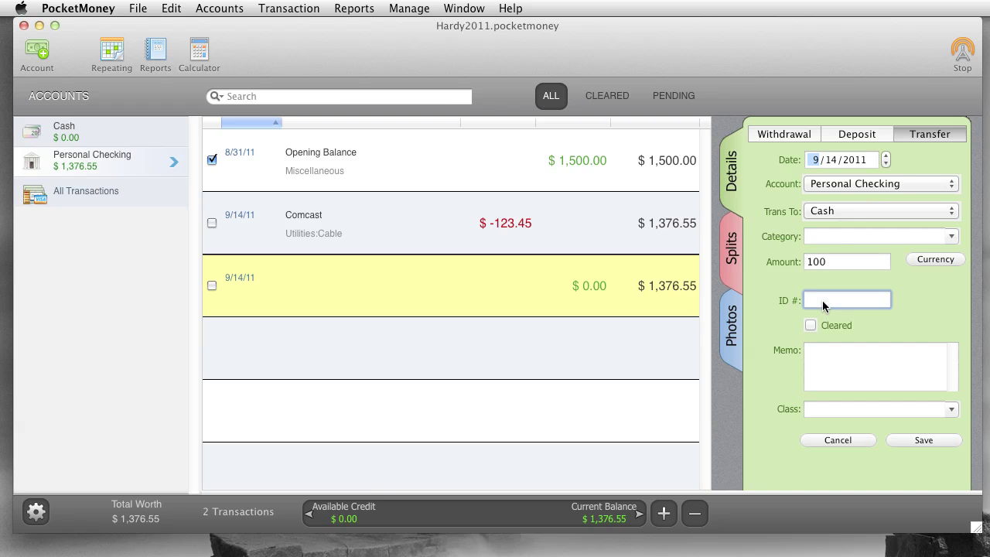
{"action": "type", "text": "ATM"}
{"action": "left_click", "coordinate": [923, 442]}
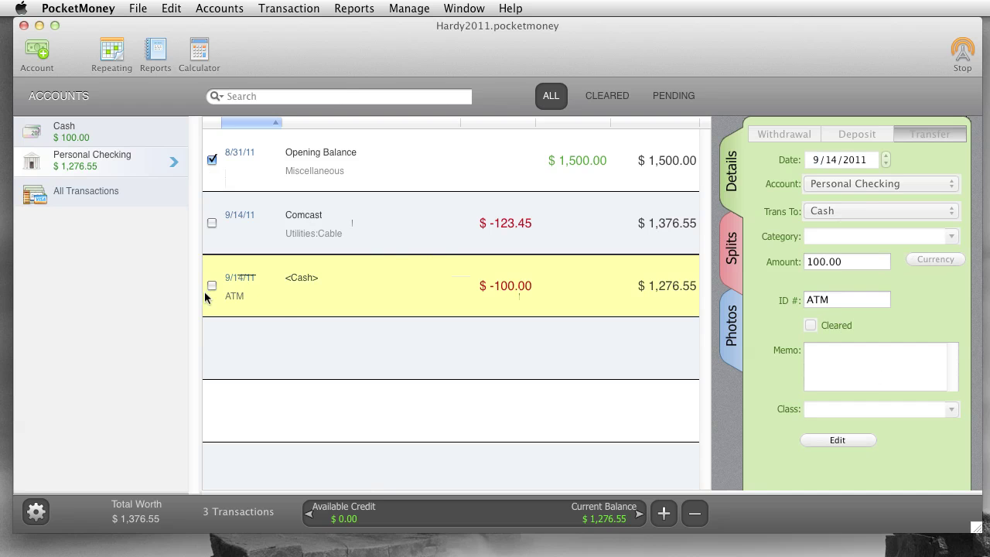
Step: Check the transfer in the Cash register, and view a category report for Personal Checking with the start and end dates left blank
{"action": "left_click", "coordinate": [82, 129]}
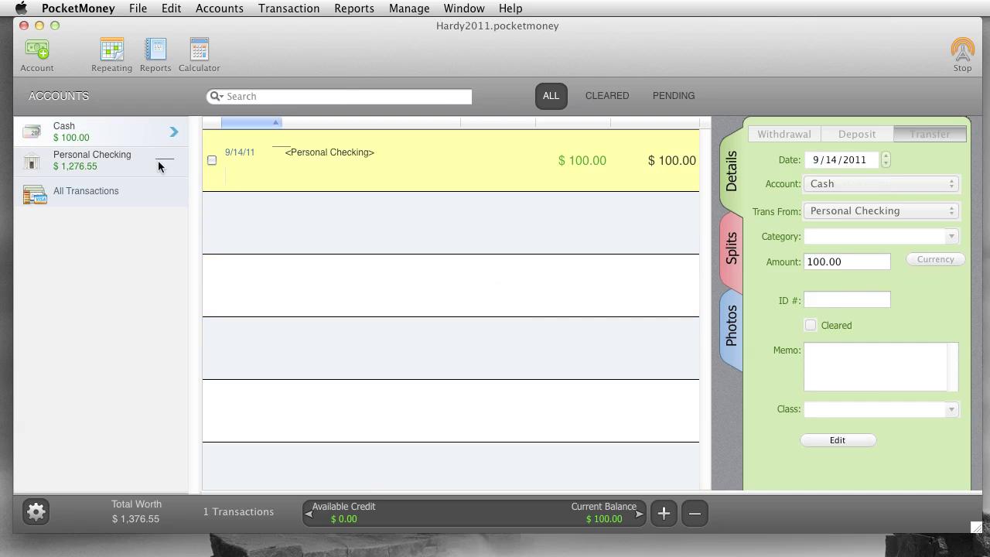
{"action": "left_click", "coordinate": [121, 159]}
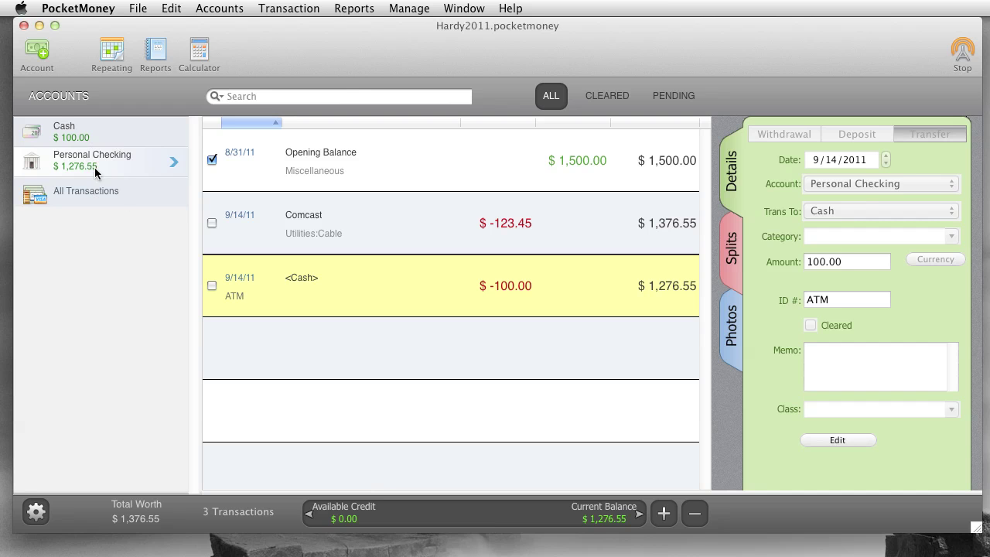
{"action": "left_click", "coordinate": [358, 10]}
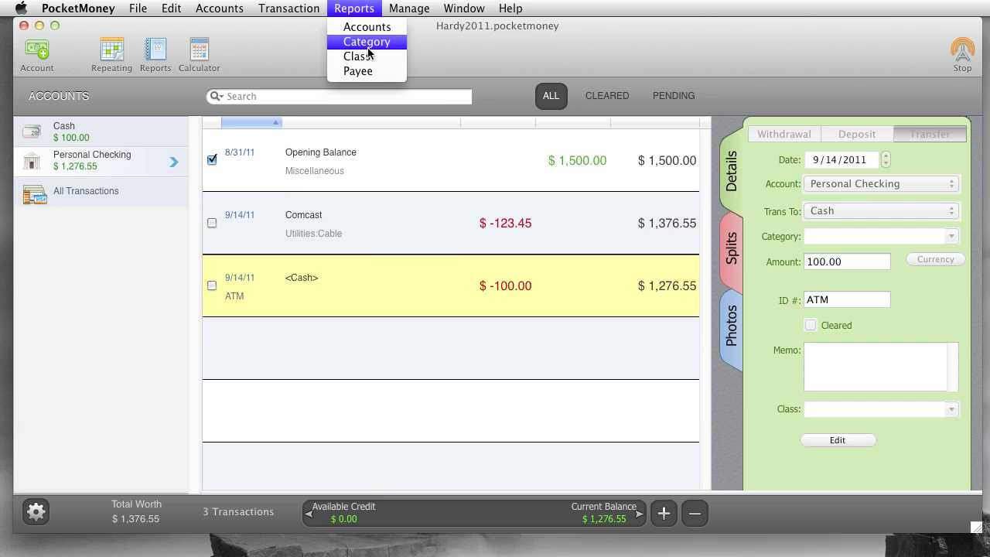
{"action": "left_click", "coordinate": [364, 40]}
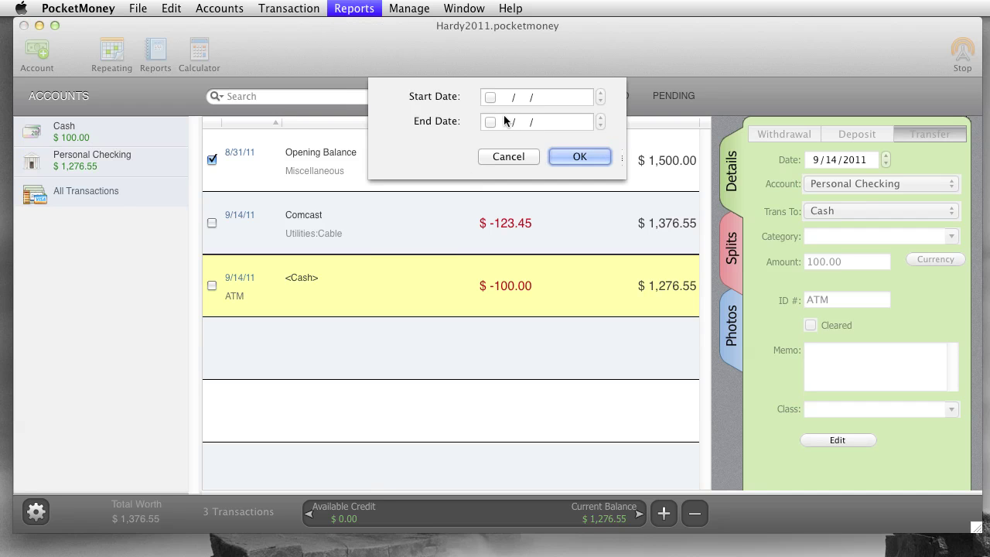
{"action": "left_click", "coordinate": [570, 157]}
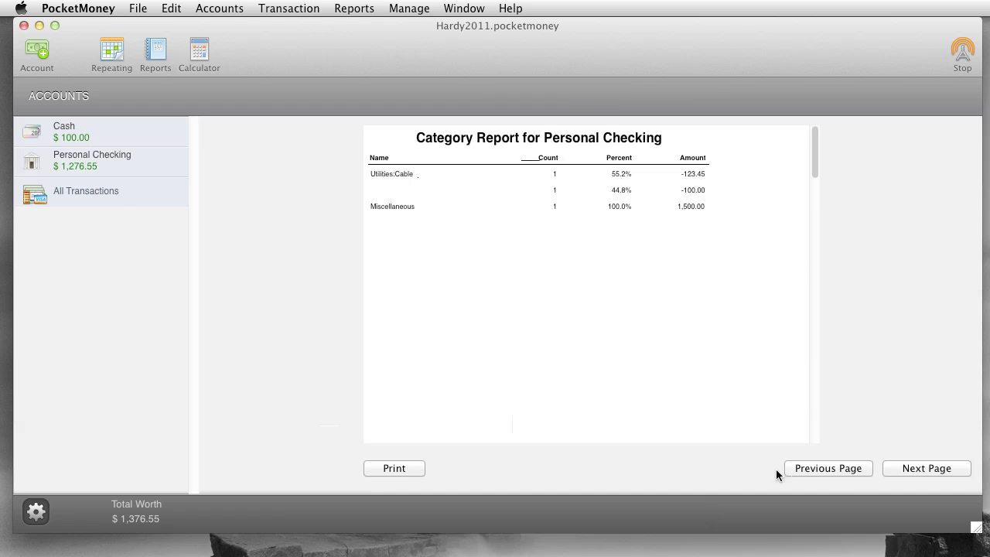
{"action": "left_click", "coordinate": [102, 159]}
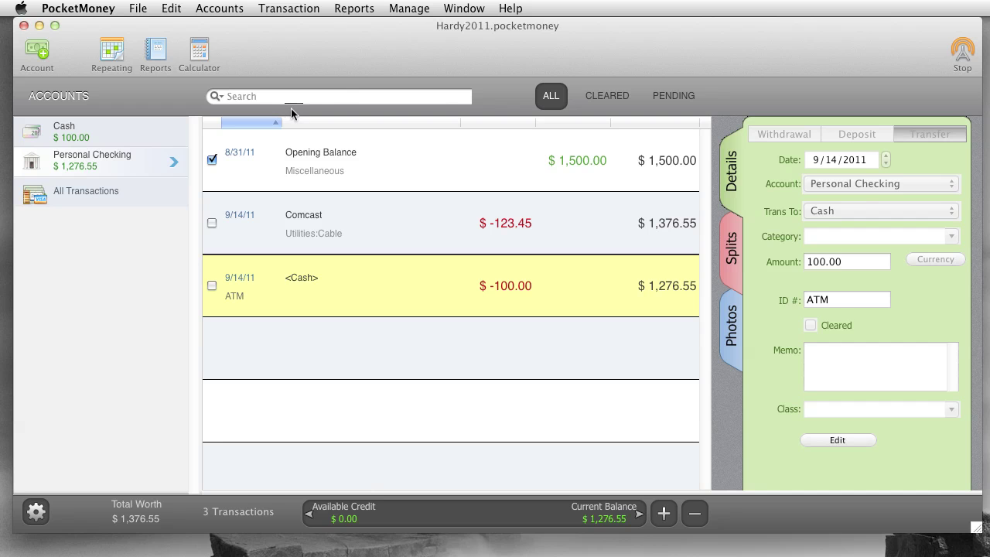
Step: Record a withdrawal of 5 to McDs in the Cash account with the category Food, and save it
{"action": "left_click", "coordinate": [340, 9]}
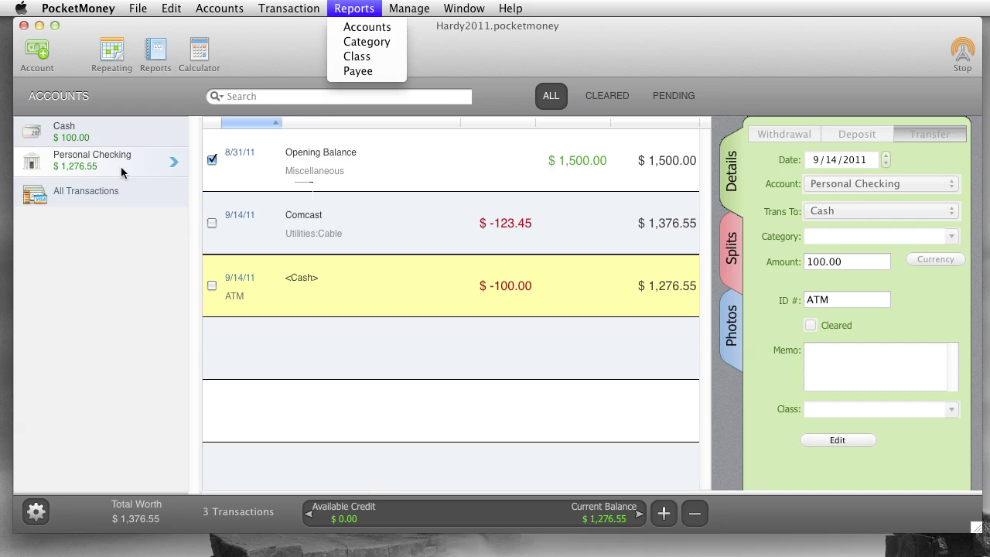
{"action": "left_click", "coordinate": [102, 133]}
{"action": "left_click", "coordinate": [99, 132]}
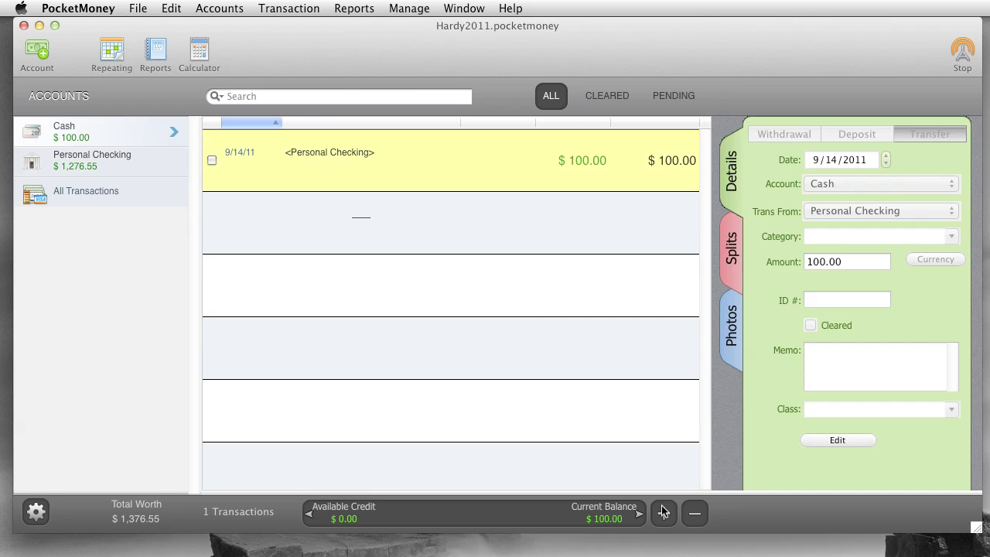
{"action": "left_click", "coordinate": [662, 512]}
{"action": "left_click", "coordinate": [824, 214]}
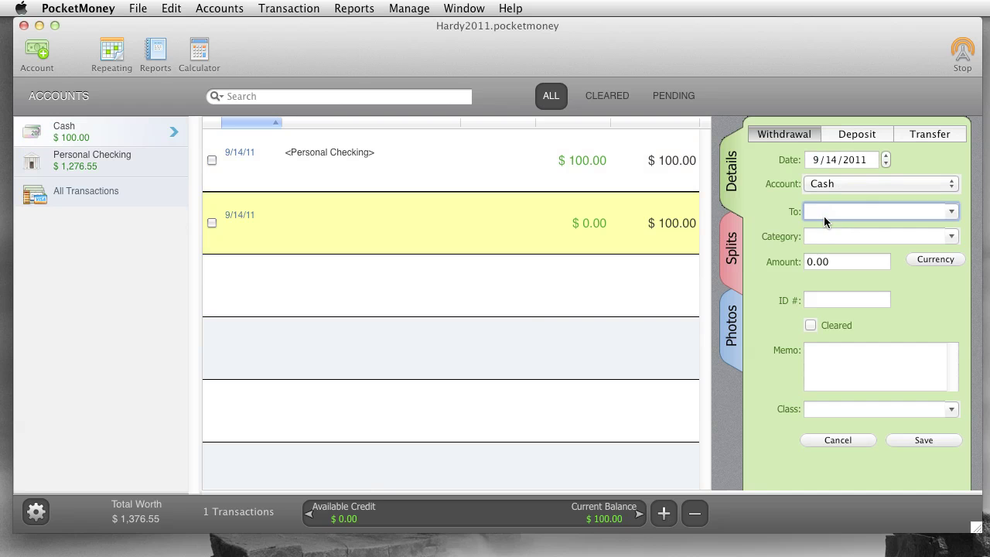
{"action": "type", "text": "McDc"}
{"action": "key", "text": "BackSpace"}
{"action": "type", "text": "s"}
{"action": "key", "text": "Tab"}
{"action": "type", "text": "Food"}
{"action": "key", "text": "Tab"}
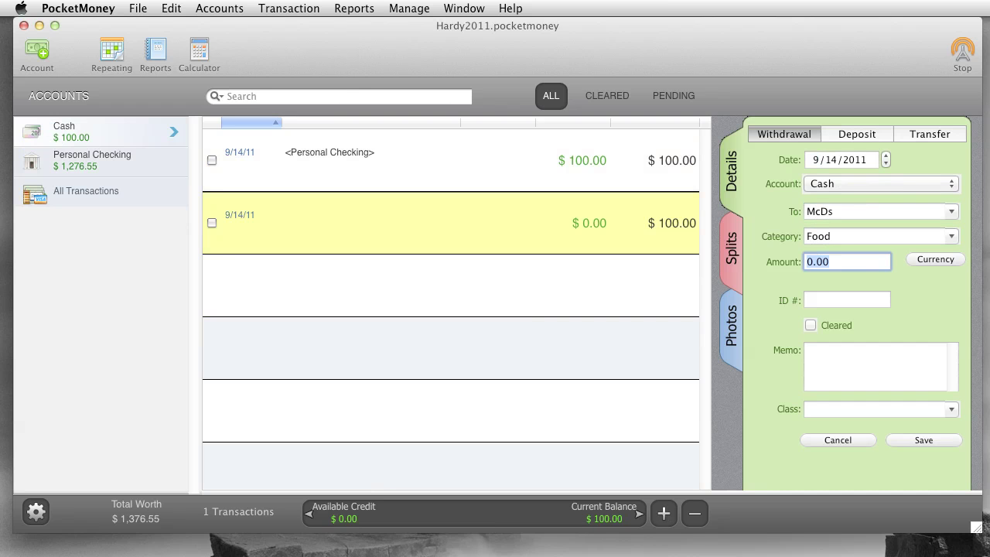
{"action": "type", "text": "5"}
{"action": "left_click", "coordinate": [923, 440]}
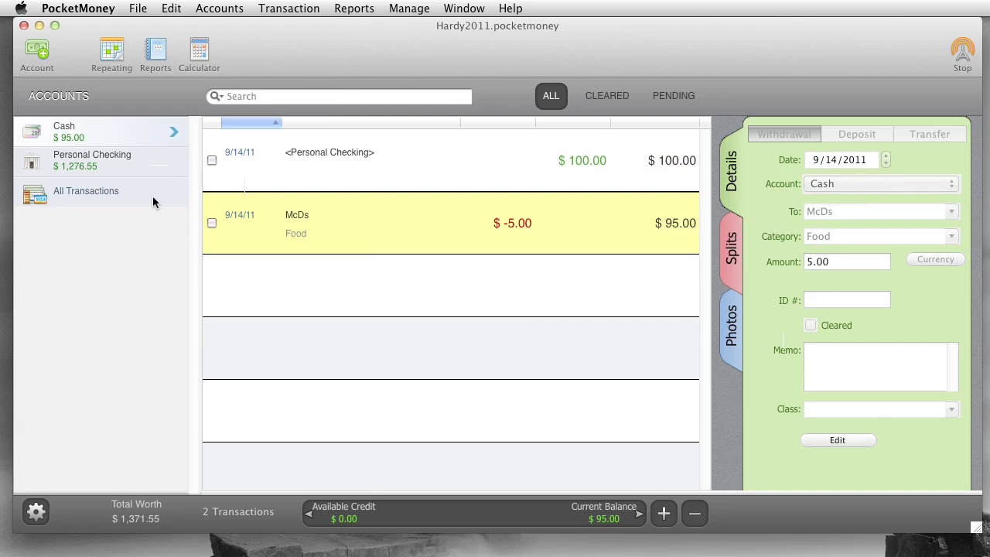
Step: Record a withdrawal of 6 to McDs in the Personal Checking account with the category Food, and save it
{"action": "left_click", "coordinate": [100, 152]}
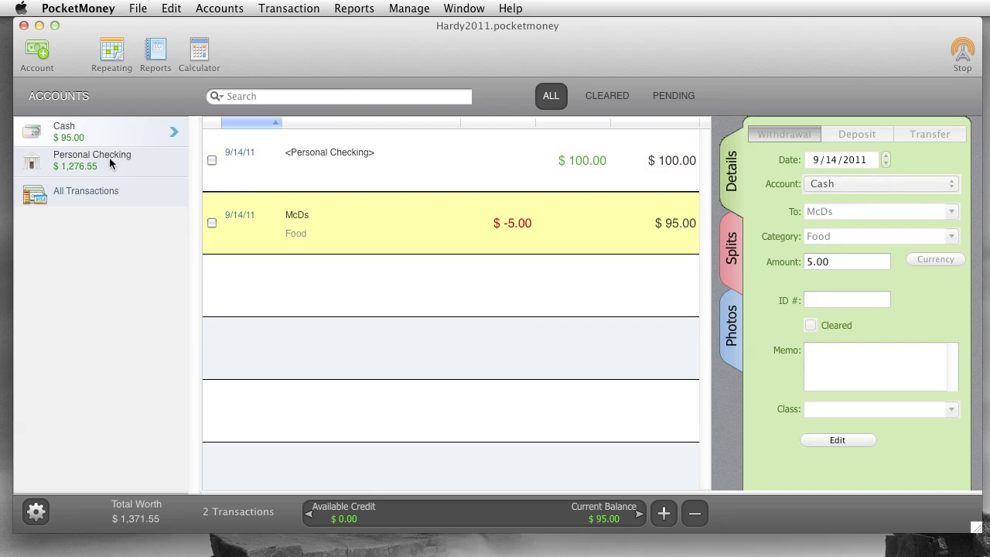
{"action": "left_click", "coordinate": [665, 515]}
{"action": "left_click", "coordinate": [846, 213]}
{"action": "type", "text": "McDs"}
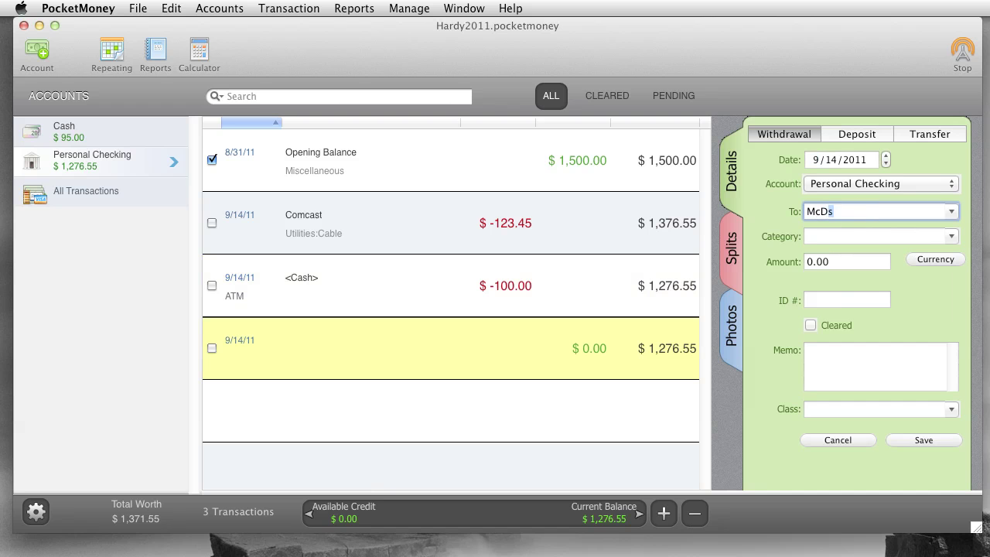
{"action": "key", "text": "Tab"}
{"action": "type", "text": "Food"}
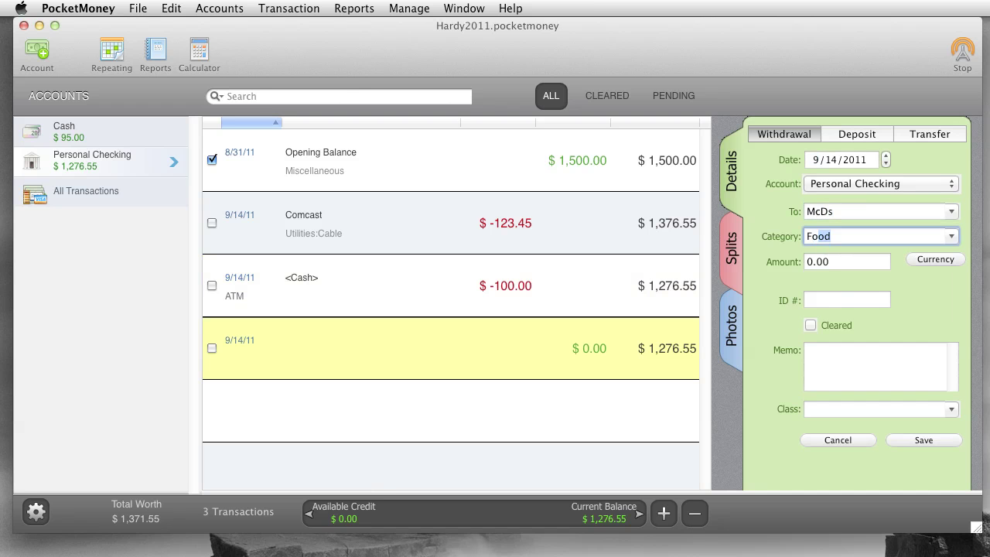
{"action": "key", "text": "Tab"}
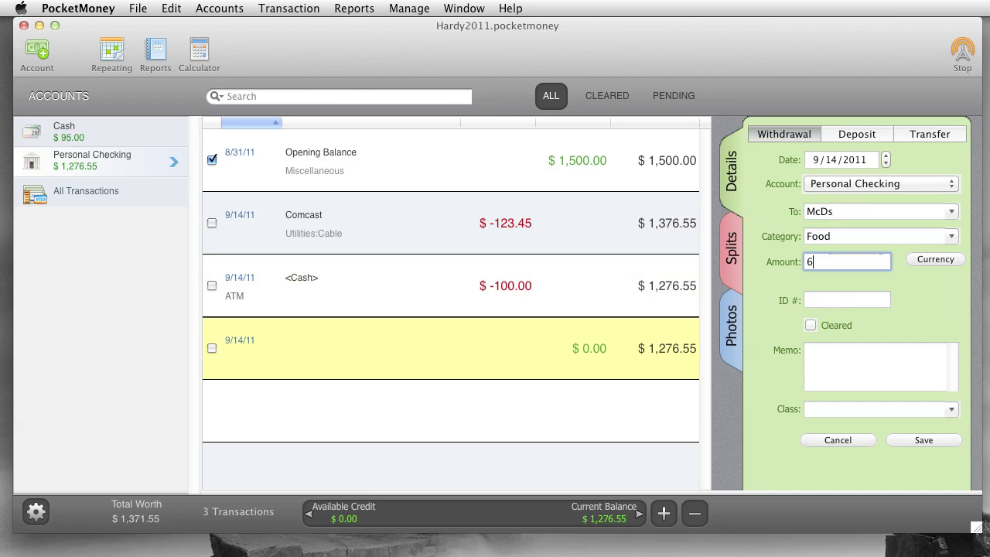
{"action": "type", "text": "6"}
{"action": "left_click", "coordinate": [912, 441]}
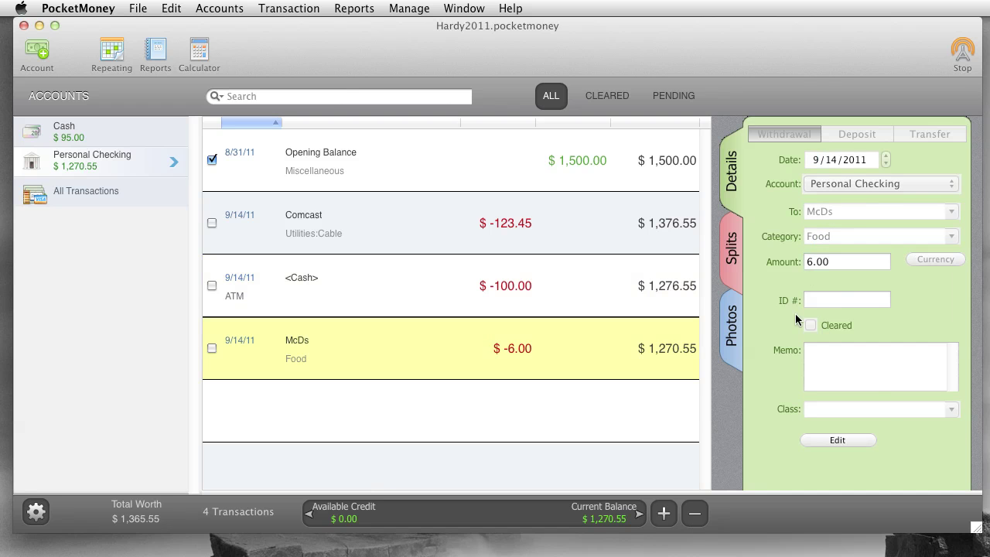
Step: View a category report covering all transactions, with the start and end dates left blank
{"action": "left_click", "coordinate": [136, 138]}
{"action": "left_click", "coordinate": [66, 194]}
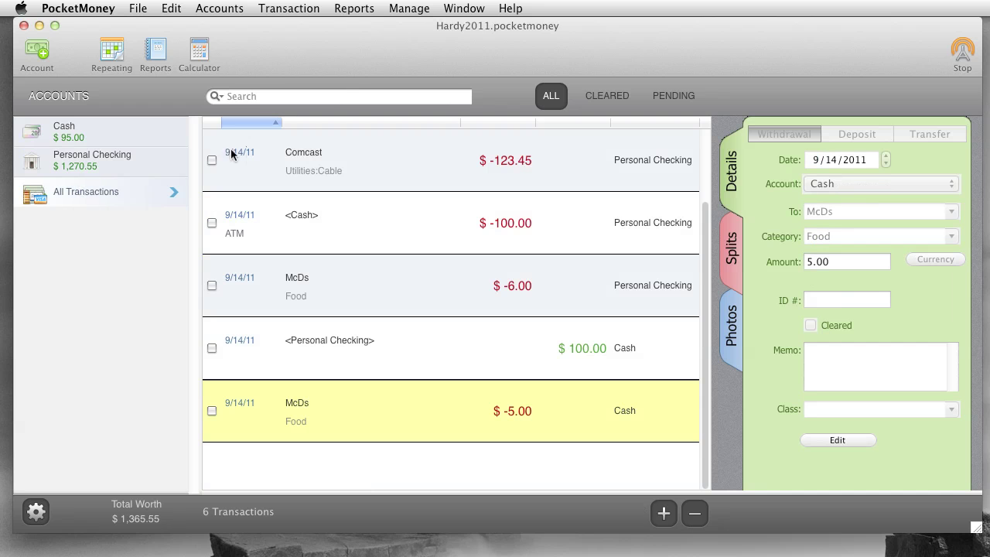
{"action": "left_click", "coordinate": [156, 51]}
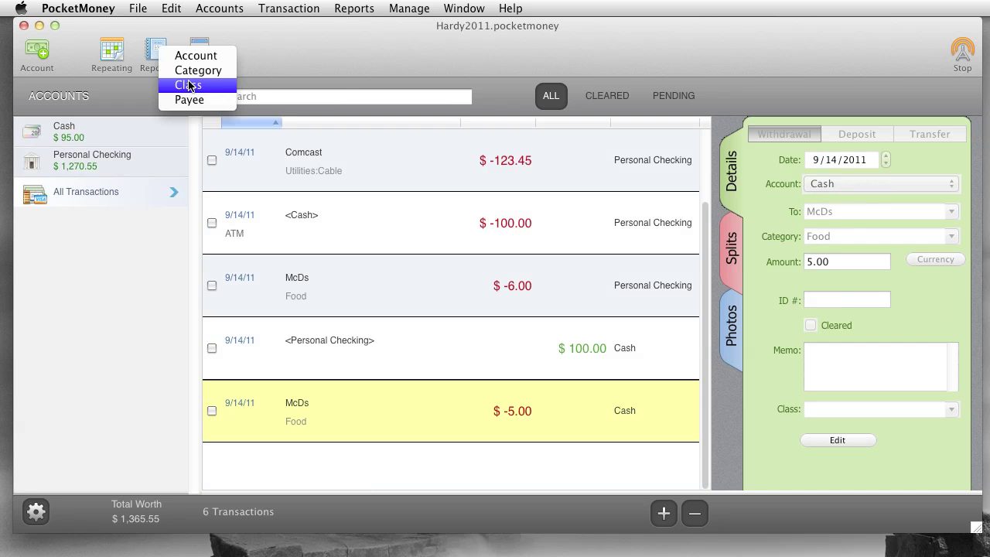
{"action": "left_click", "coordinate": [190, 68]}
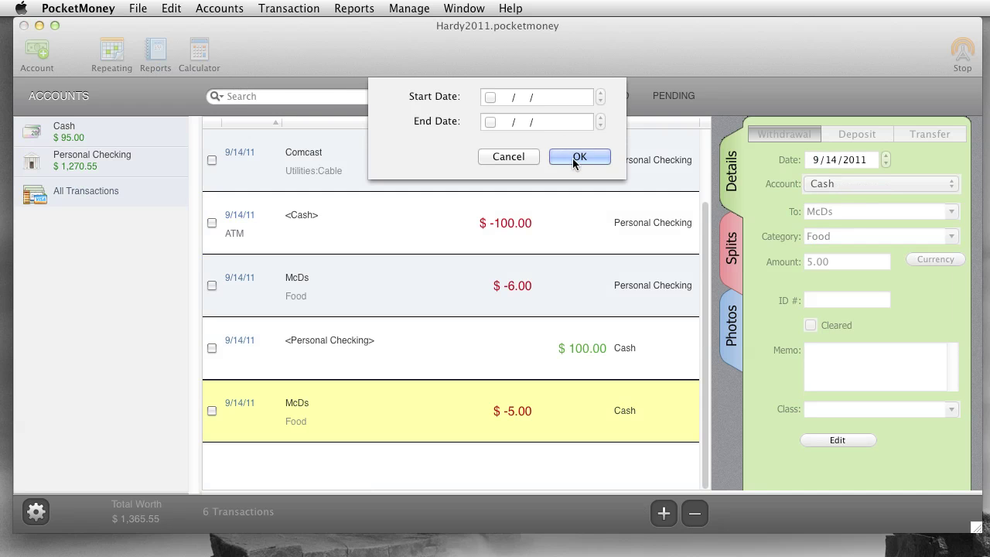
{"action": "left_click", "coordinate": [576, 159]}
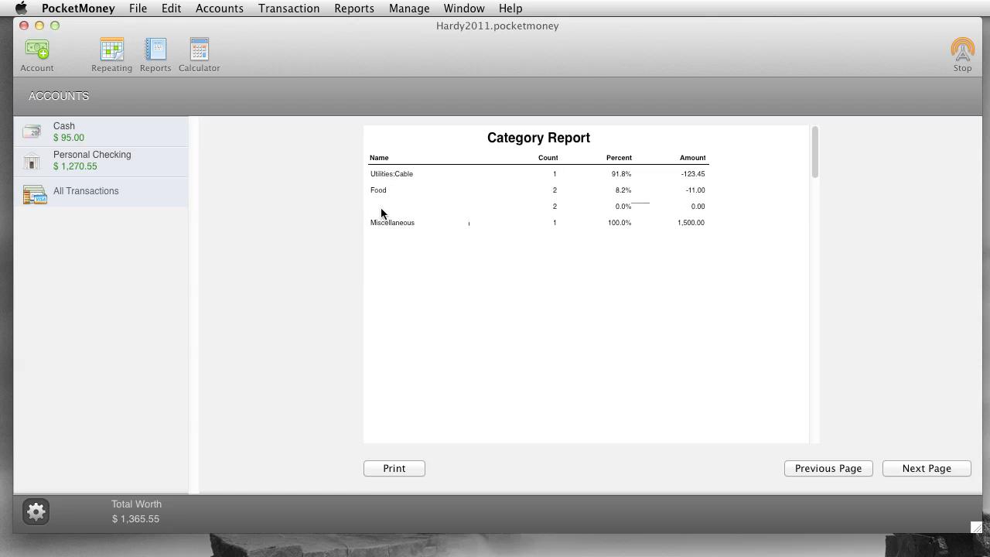
{"action": "left_click", "coordinate": [933, 468]}
Step: Try sorting the Personal Checking register by date, payee, withdrawal and deposit, and return it to ascending date order
{"action": "left_click", "coordinate": [145, 177]}
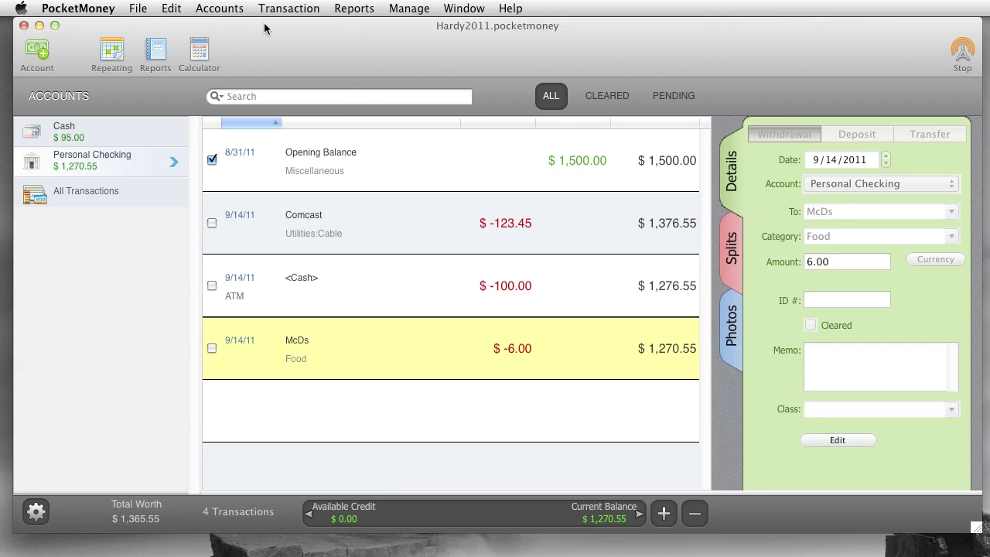
{"action": "left_click", "coordinate": [275, 123]}
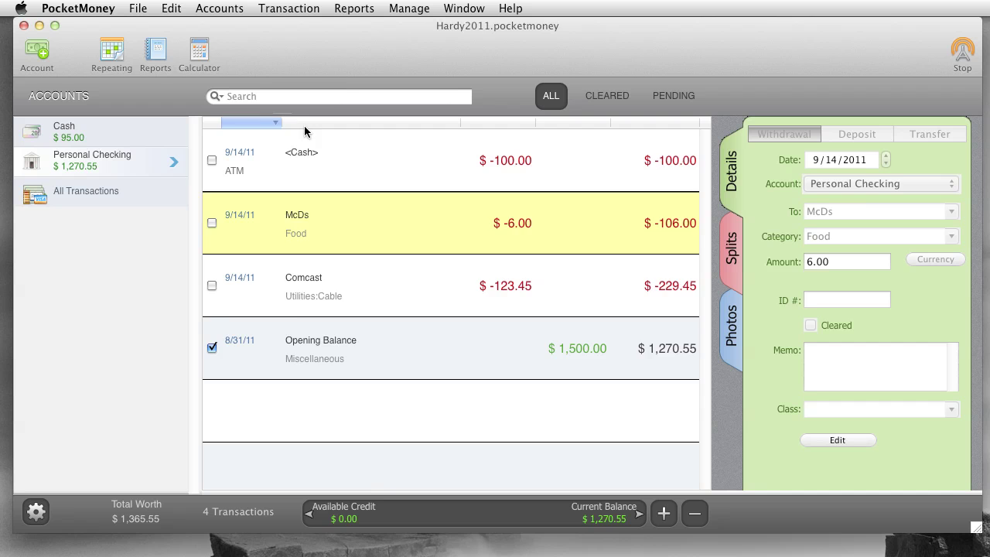
{"action": "left_click", "coordinate": [433, 125]}
{"action": "left_click", "coordinate": [454, 124]}
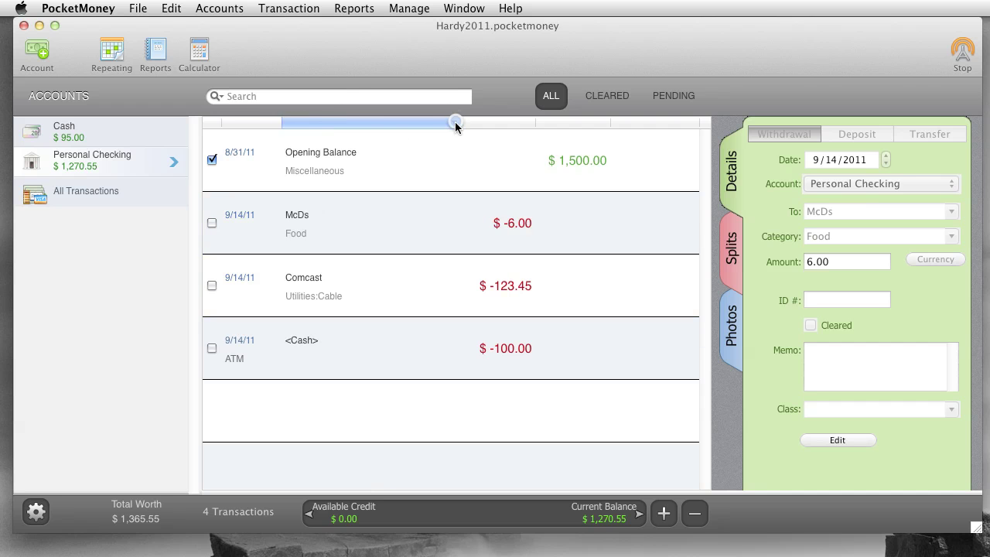
{"action": "left_click", "coordinate": [455, 123]}
{"action": "left_click", "coordinate": [502, 123]}
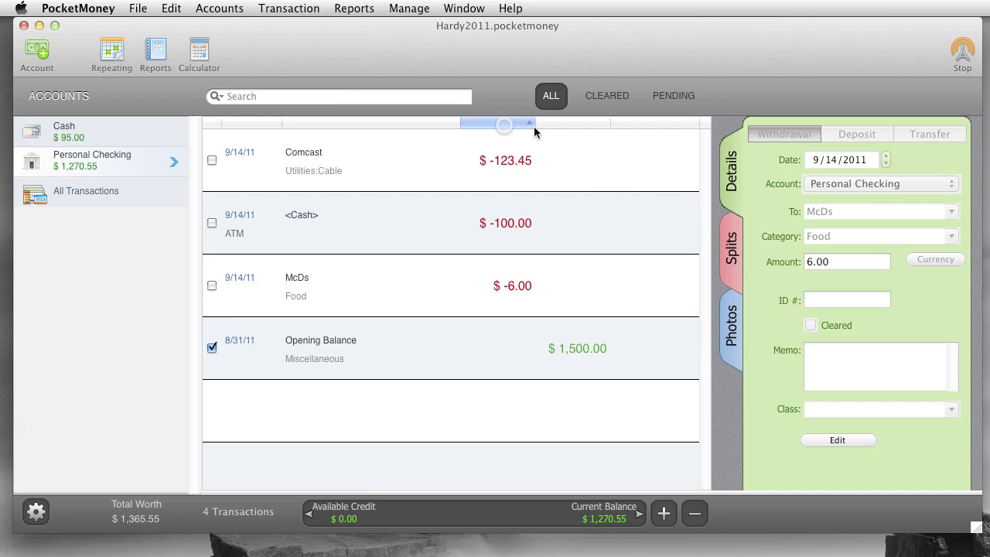
{"action": "left_click", "coordinate": [530, 124]}
{"action": "left_click", "coordinate": [671, 131]}
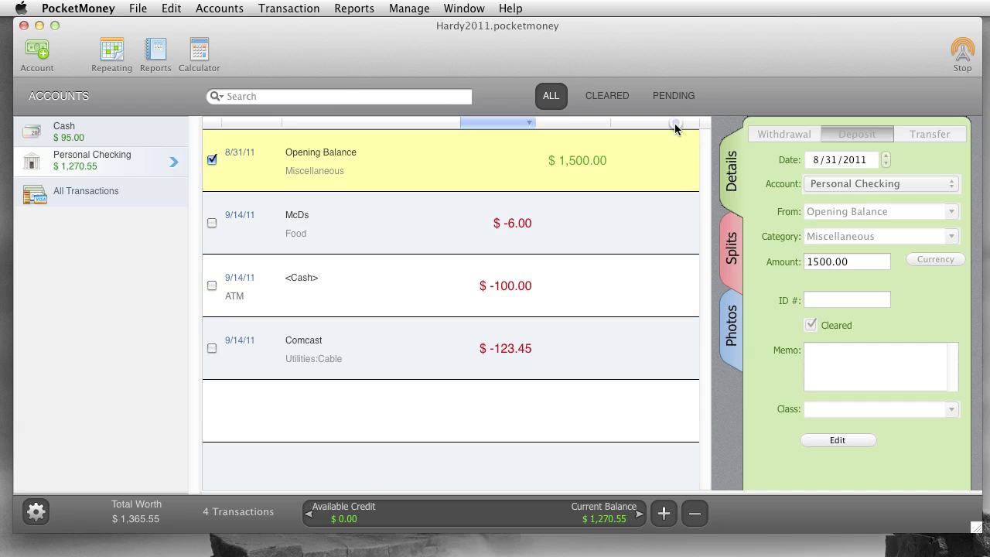
{"action": "left_click", "coordinate": [596, 123]}
{"action": "left_click", "coordinate": [609, 124]}
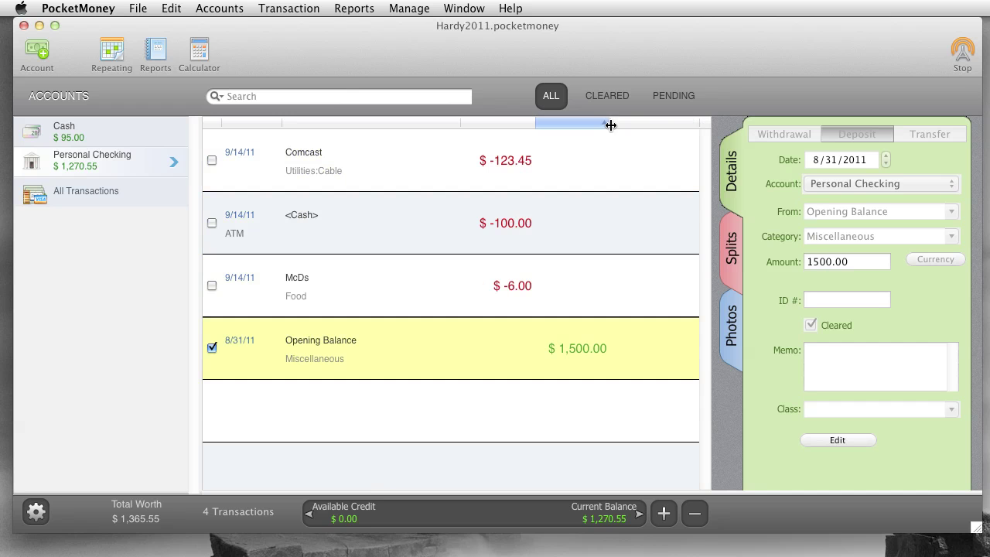
{"action": "left_click", "coordinate": [603, 123]}
{"action": "left_click", "coordinate": [270, 123]}
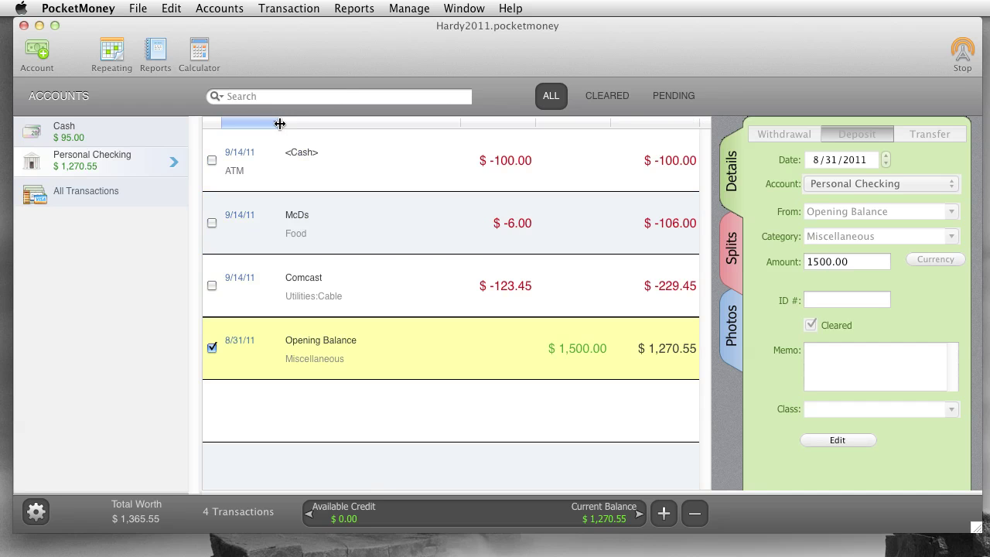
{"action": "left_click", "coordinate": [275, 124]}
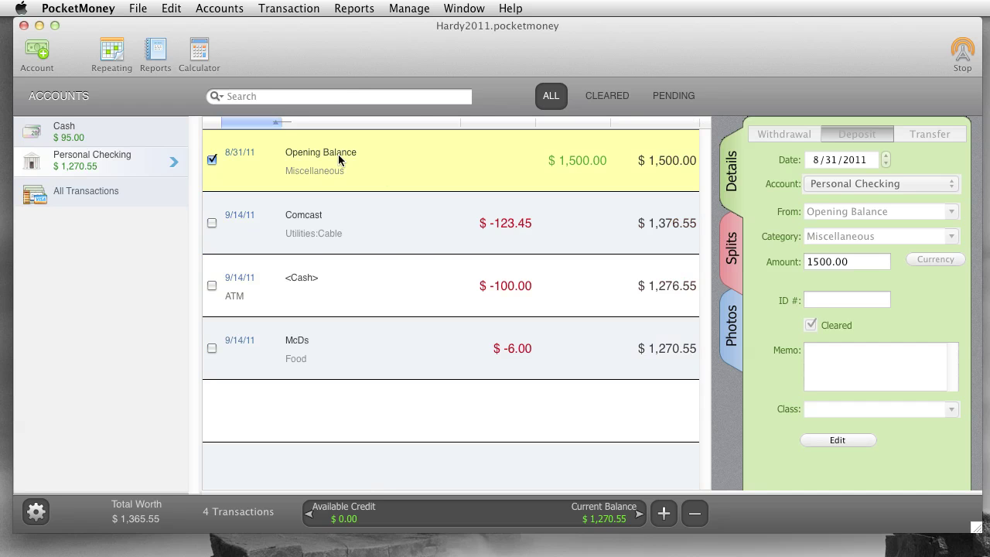
Step: Resize the register columns so withdrawals and deposits line up in one narrow column beside the running balance
{"action": "mouse_move", "coordinate": [461, 124]}
{"action": "left_mouse_down"}
{"action": "mouse_move", "coordinate": [385, 124]}
{"action": "mouse_move", "coordinate": [393, 136]}
{"action": "left_mouse_up"}
{"action": "left_click_drag", "start_coordinate": [534, 127], "coordinate": [466, 128]}
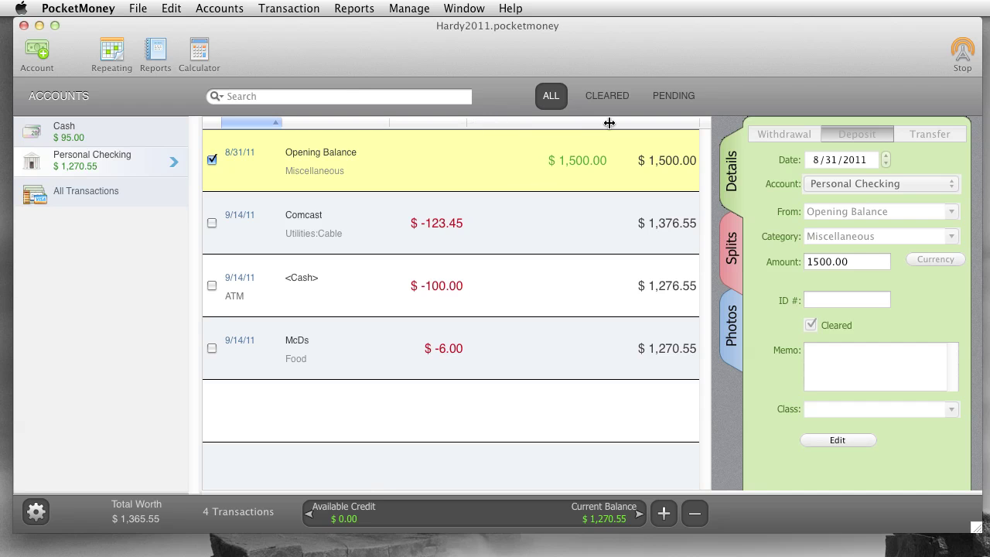
{"action": "left_click_drag", "start_coordinate": [610, 124], "coordinate": [587, 130]}
{"action": "left_click_drag", "start_coordinate": [468, 124], "coordinate": [503, 127]}
{"action": "left_click_drag", "start_coordinate": [390, 124], "coordinate": [589, 126]}
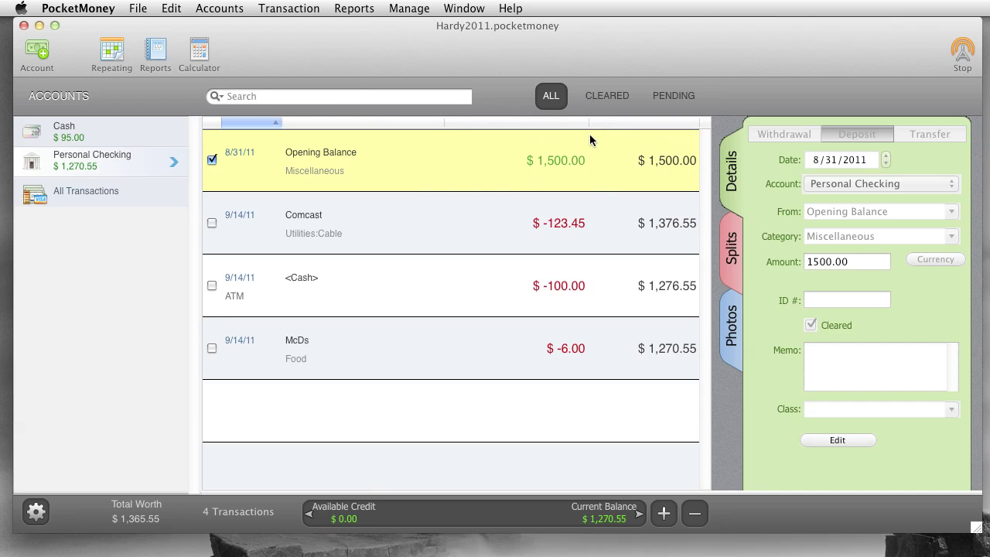
{"action": "left_click_drag", "start_coordinate": [443, 123], "coordinate": [504, 123]}
{"action": "left_click", "coordinate": [288, 8]}
{"action": "mouse_move", "coordinate": [485, 6]}
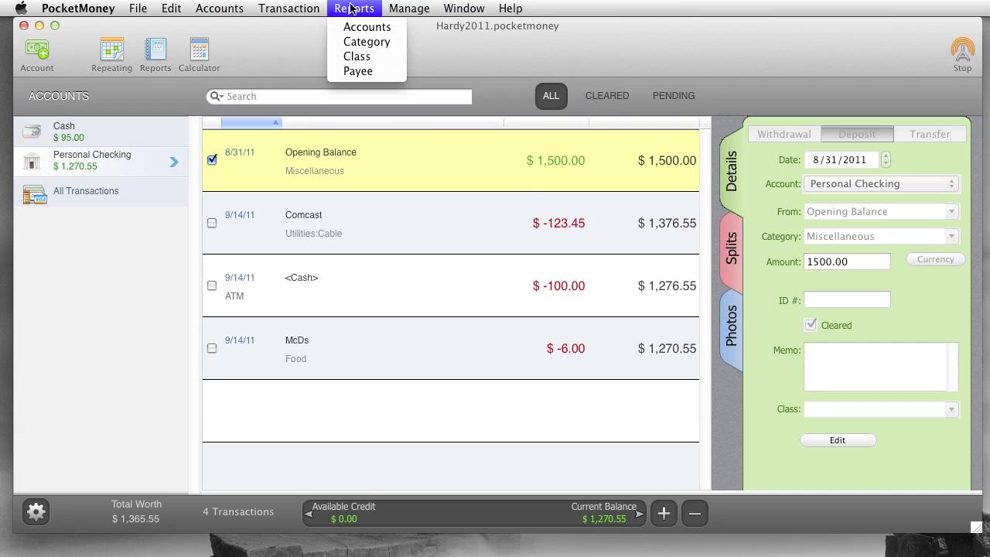
{"action": "mouse_move", "coordinate": [137, 7]}
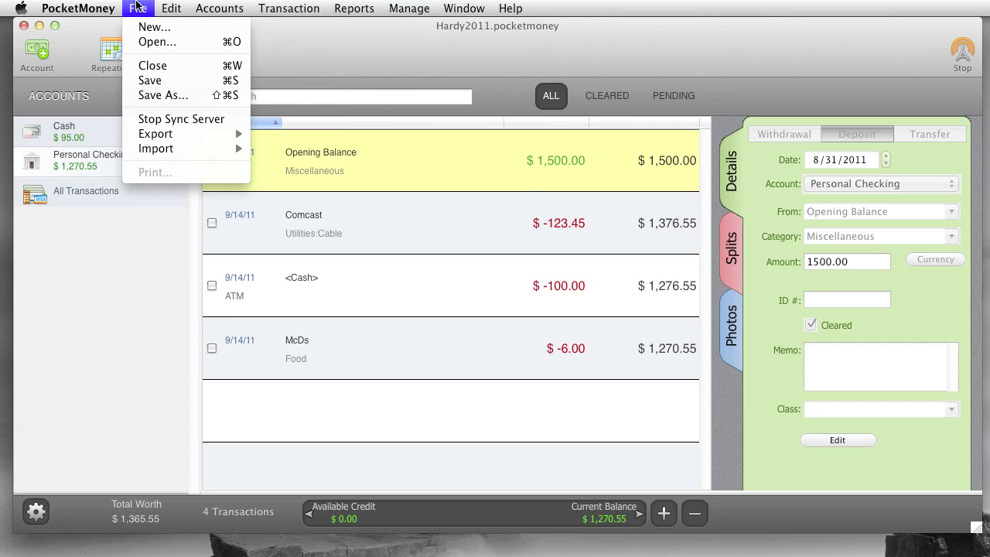
{"action": "left_click", "coordinate": [138, 7]}
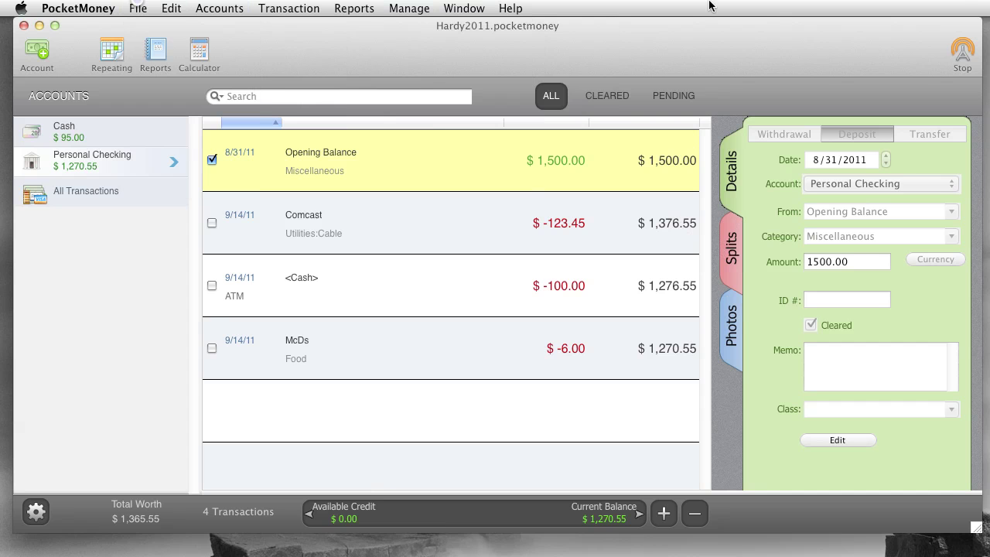